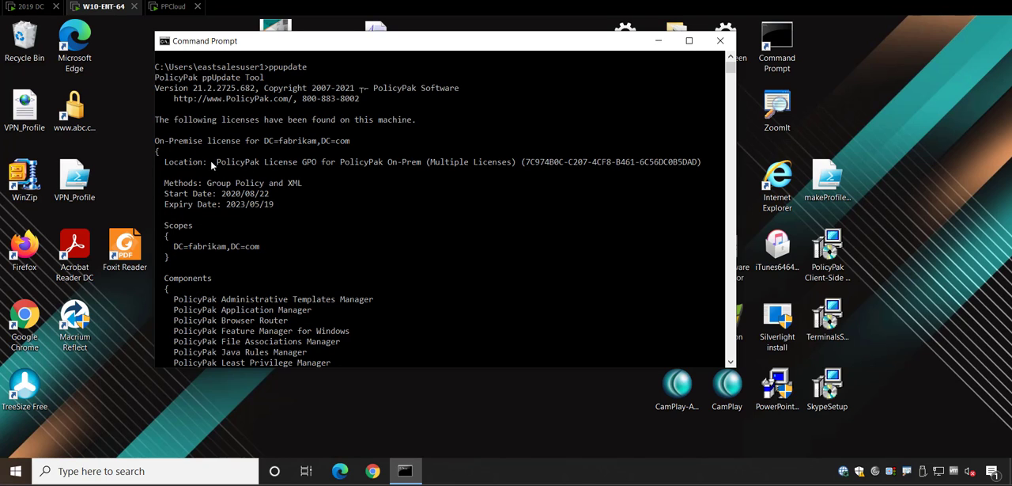
Examine the ppupdate output for the license's source GPO, licensed components and components available for purchase.
{"action": "left_click_drag", "start_coordinate": [211, 162], "coordinate": [533, 161]}
{"action": "left_click", "coordinate": [532, 161]}
{"action": "scroll", "coordinate": [477, 202], "scroll_direction": "down", "scroll_amount": 3}
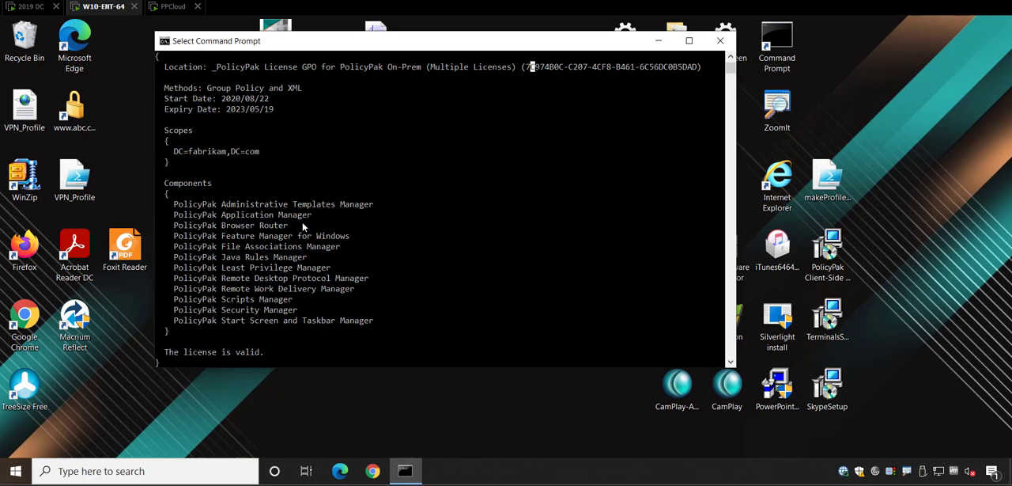
{"action": "scroll", "coordinate": [303, 227], "scroll_direction": "down", "scroll_amount": 4}
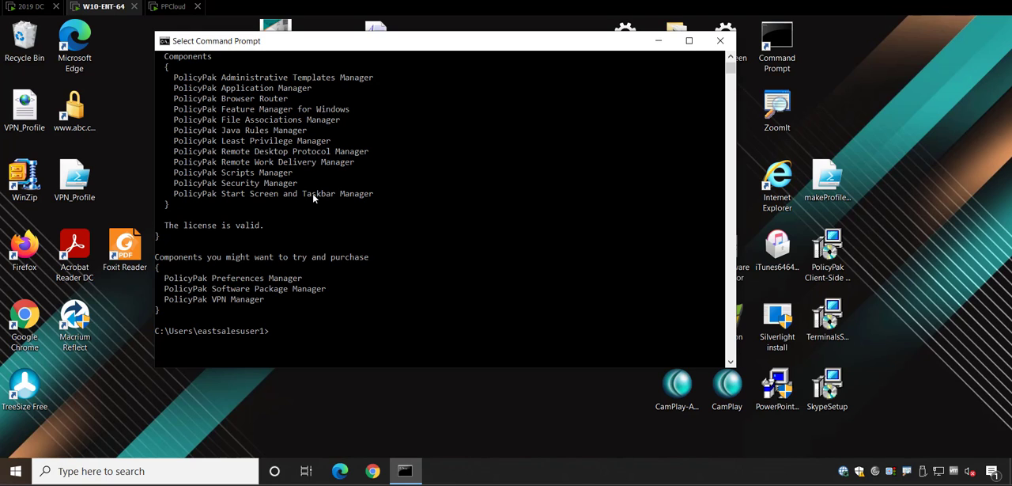
{"action": "scroll", "coordinate": [319, 200], "scroll_direction": "up", "scroll_amount": 2}
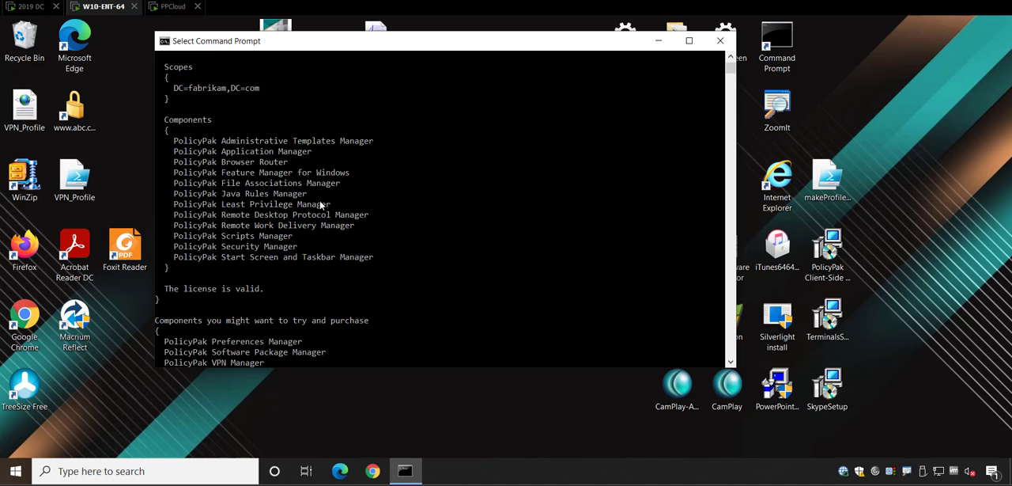
Switch to the 2019 DC machine and open the _PolicyPak License GPO for PolicyPak On-Prem (Multiple Licenses) for editing in a maximized editor.
{"action": "left_click", "coordinate": [32, 6]}
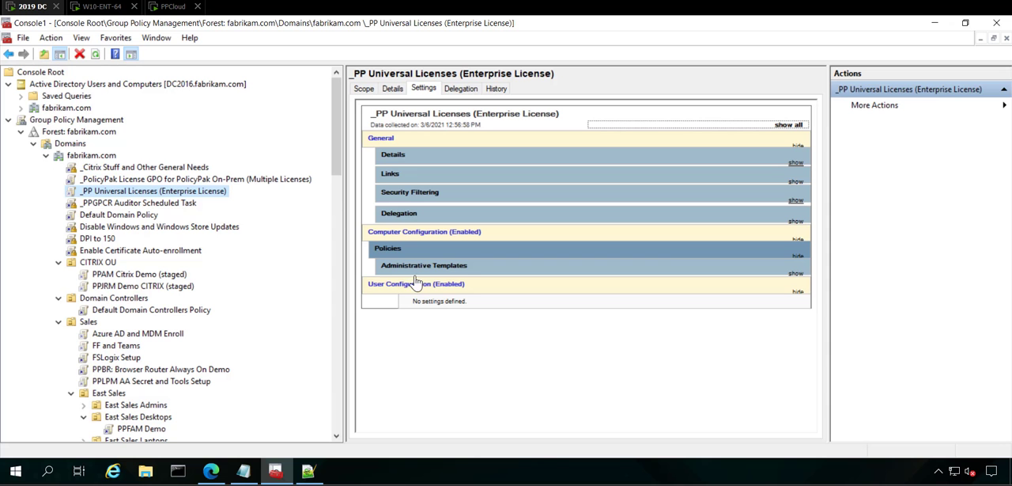
{"action": "left_click", "coordinate": [193, 180]}
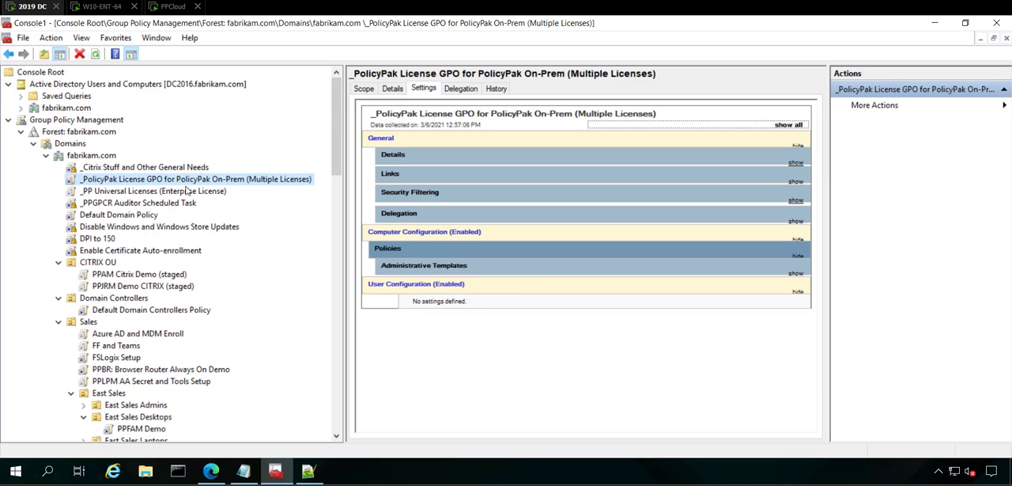
{"action": "right_click", "coordinate": [190, 182]}
{"action": "left_click", "coordinate": [202, 192]}
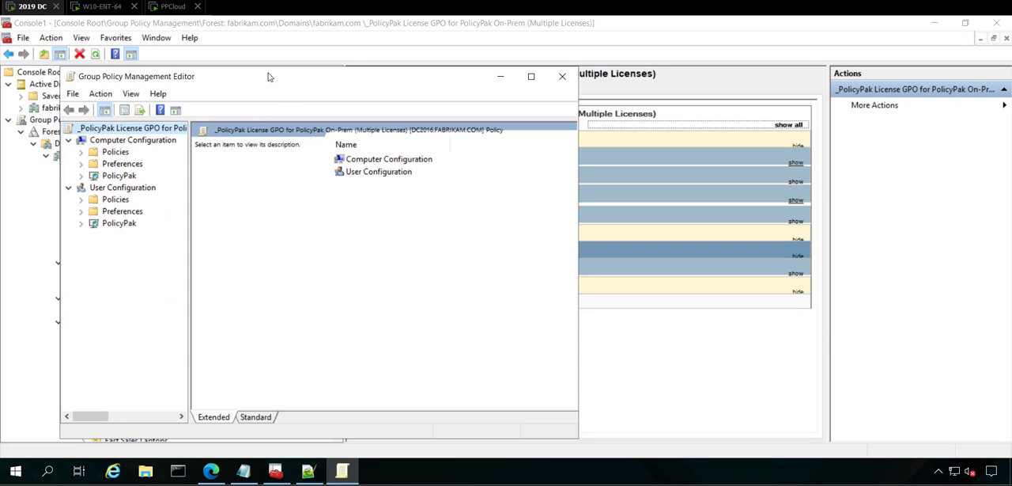
{"action": "double_click", "coordinate": [268, 76]}
Open License Management for the PolicyPak node under Computer Configuration.
{"action": "left_click", "coordinate": [21, 119]}
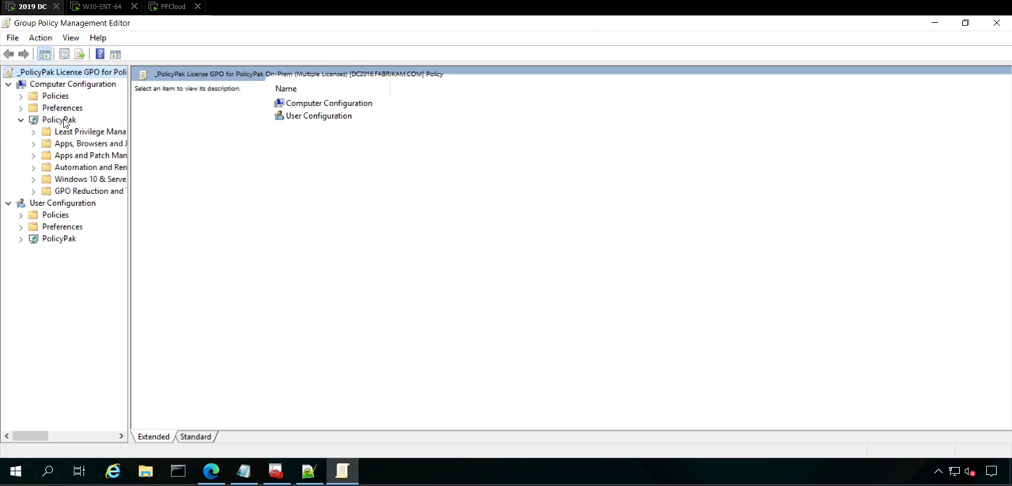
{"action": "left_click", "coordinate": [67, 122]}
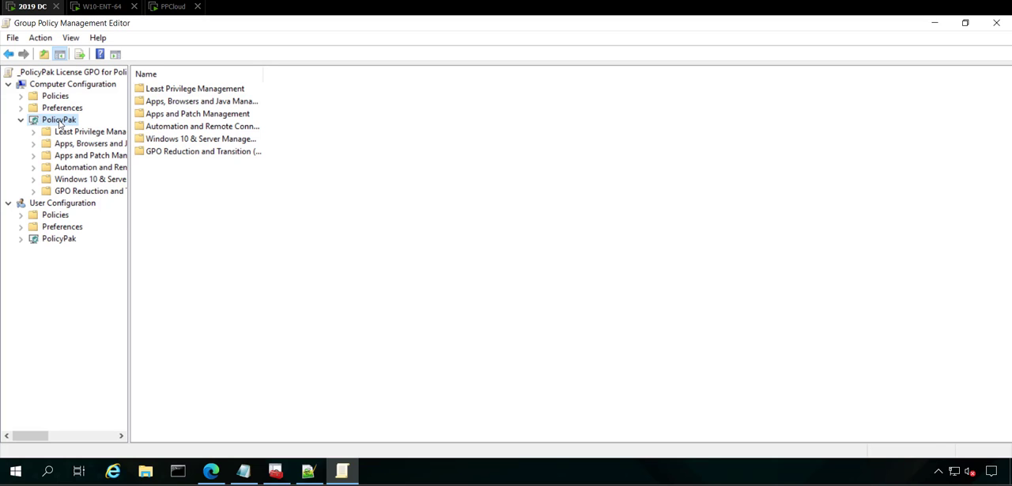
{"action": "right_click", "coordinate": [60, 125]}
{"action": "key", "text": "Escape"}
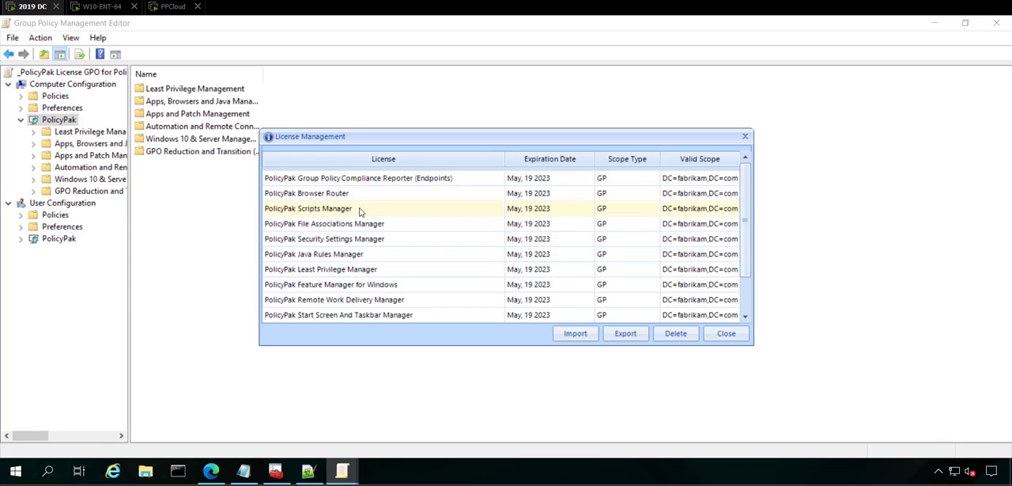
Delete the PolicyPak Browser Router license from the GPO and close License Management.
{"action": "left_click", "coordinate": [350, 193]}
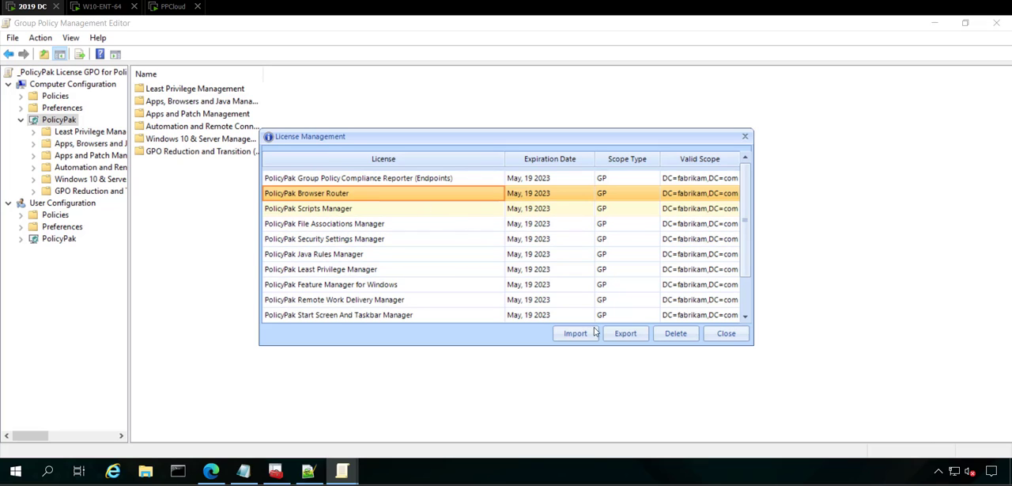
{"action": "left_click", "coordinate": [676, 335]}
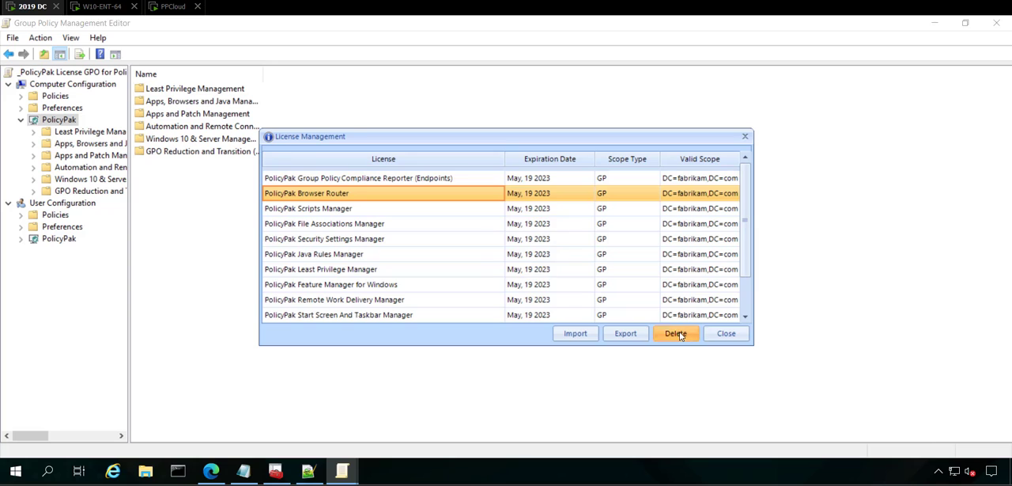
{"action": "left_click", "coordinate": [479, 272]}
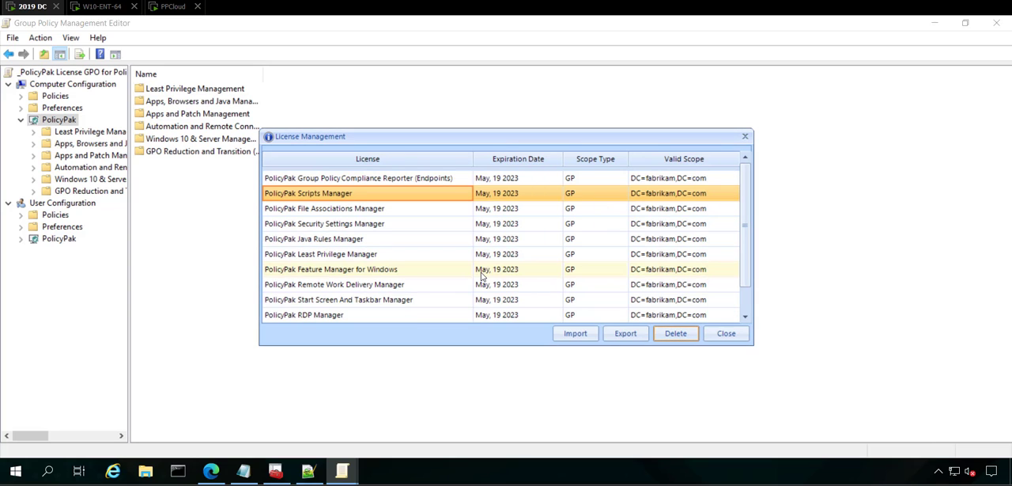
{"action": "left_click", "coordinate": [726, 333]}
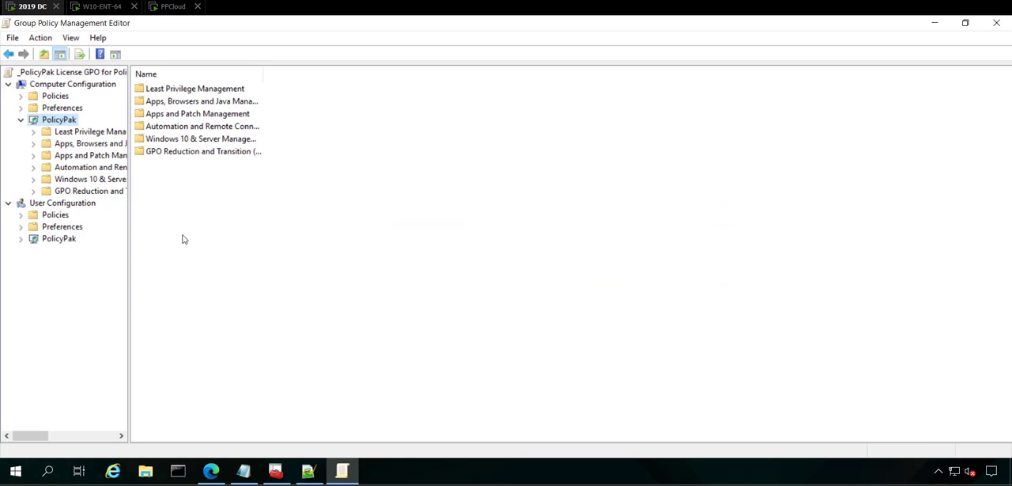
Return to the management console, refresh the license GPO's settings report and review the entries under PolicyPak Licenses.
{"action": "left_click", "coordinate": [33, 131]}
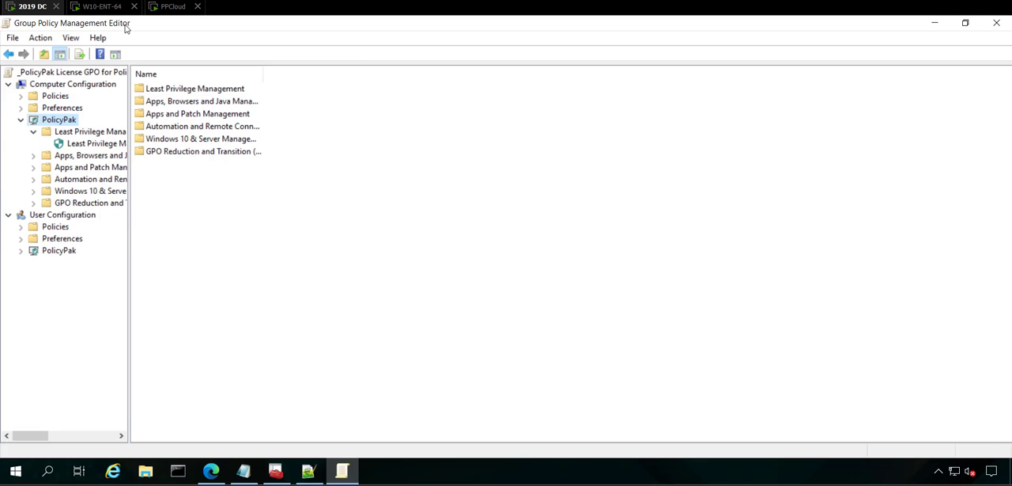
{"action": "left_click_drag", "start_coordinate": [125, 27], "coordinate": [278, 210]}
{"action": "left_click", "coordinate": [261, 186]}
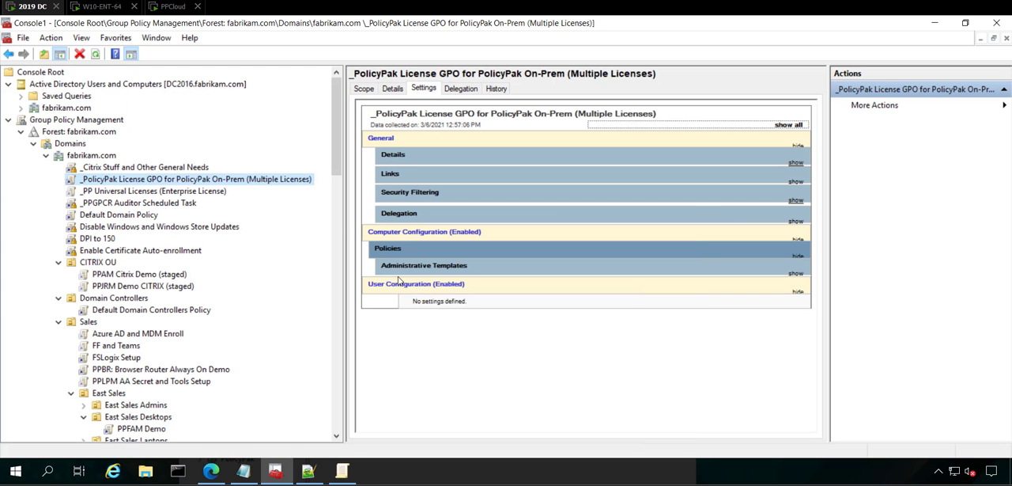
{"action": "right_click", "coordinate": [423, 329]}
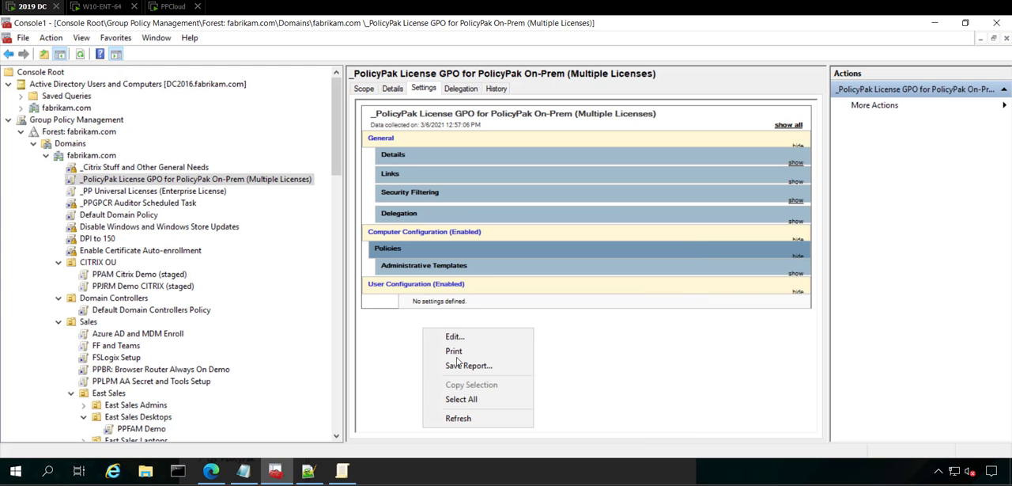
{"action": "left_click", "coordinate": [457, 418]}
{"action": "left_click", "coordinate": [424, 272]}
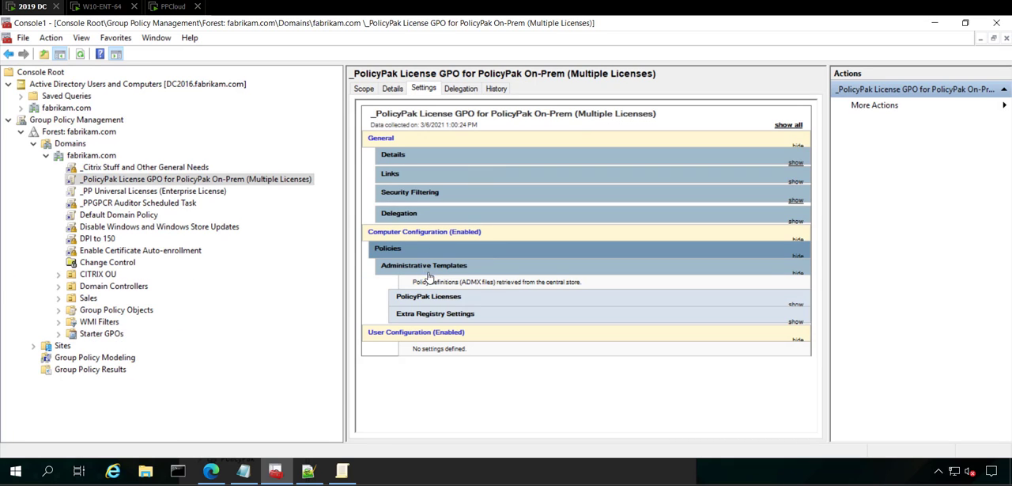
{"action": "left_click", "coordinate": [451, 301]}
{"action": "scroll", "coordinate": [455, 313], "scroll_direction": "down", "scroll_amount": 3}
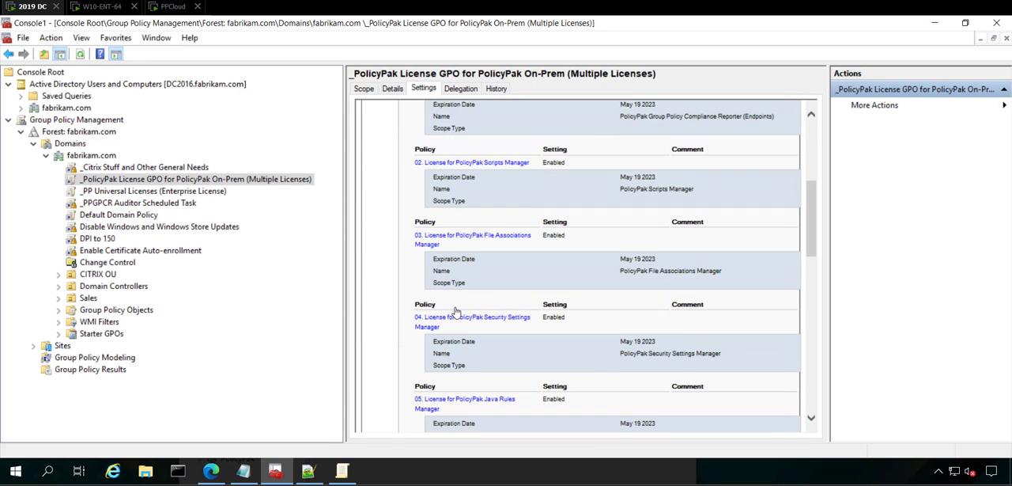
{"action": "scroll", "coordinate": [455, 313], "scroll_direction": "down", "scroll_amount": 3}
{"action": "scroll", "coordinate": [456, 312], "scroll_direction": "up", "scroll_amount": 5}
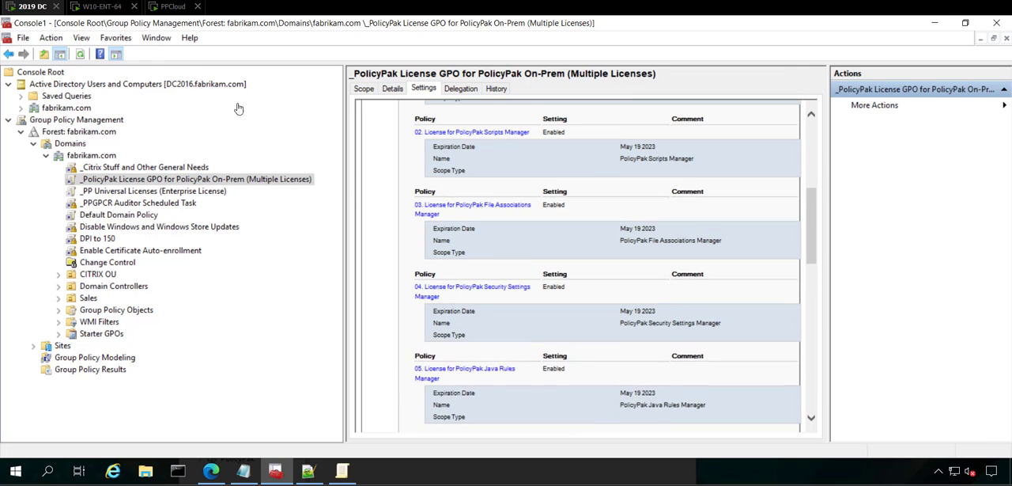
Switch to the W10-ENT-64 machine and run gpupdate /force in Command Prompt.
{"action": "left_click", "coordinate": [107, 7]}
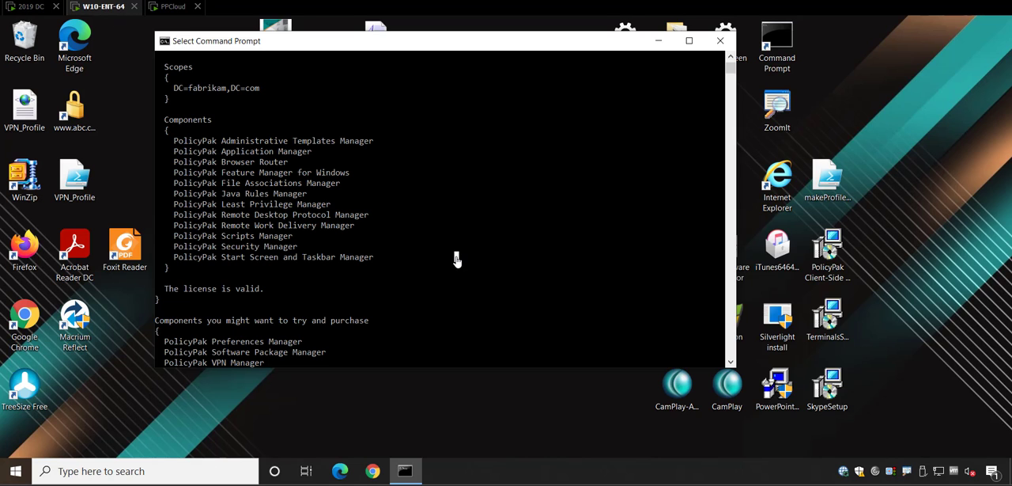
{"action": "key", "text": "Return"}
{"action": "key", "text": "Return"}
{"action": "type", "text": "gpupdate /forc"}
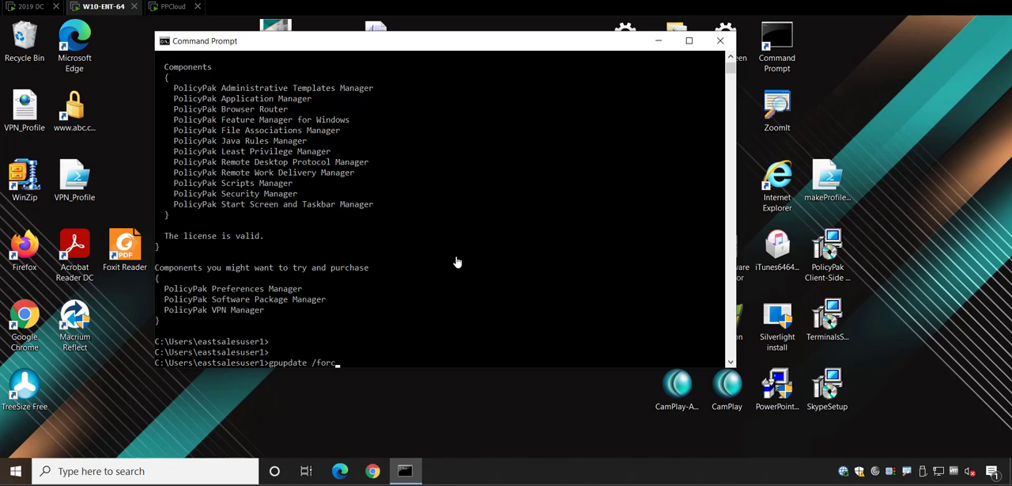
{"action": "type", "text": "e"}
{"action": "key", "text": "Return"}
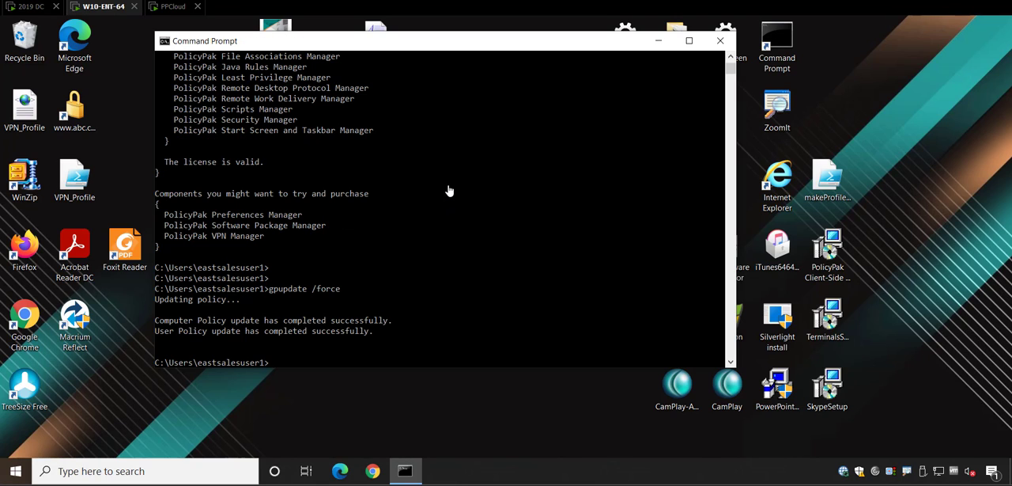
Run ppupdate and check the listings for PolicyPak Browser Router and Java Rules Manager.
{"action": "type", "text": "ppupdate"}
{"action": "key", "text": "Return"}
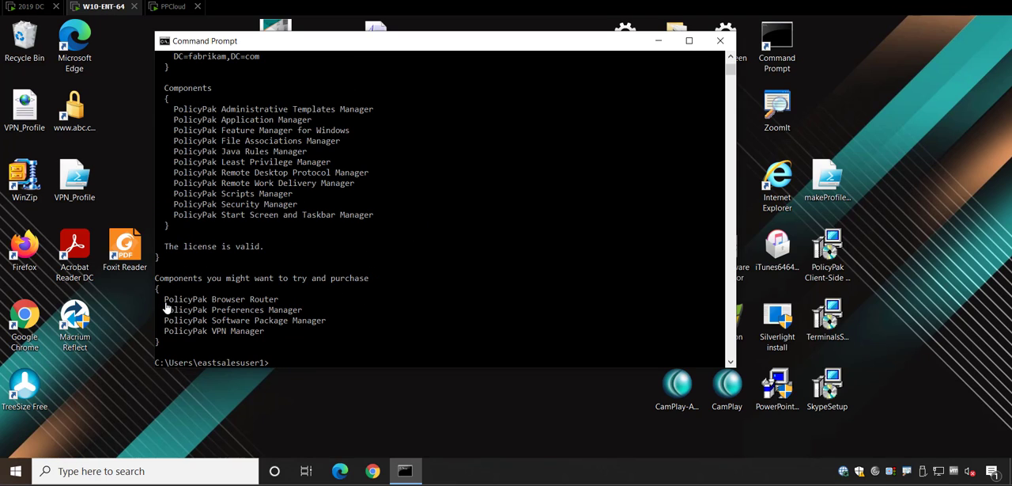
{"action": "left_click_drag", "start_coordinate": [164, 300], "coordinate": [276, 305]}
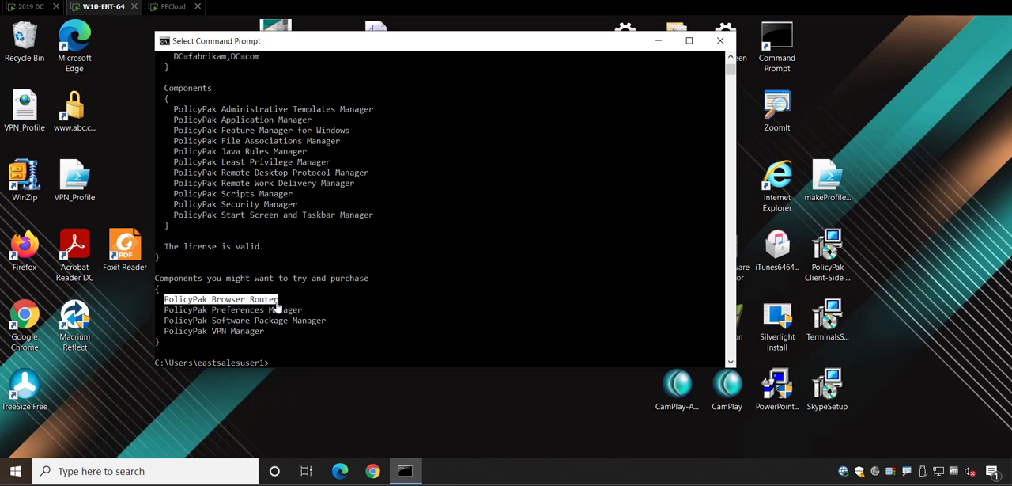
{"action": "left_click", "coordinate": [280, 271]}
{"action": "left_click", "coordinate": [294, 324]}
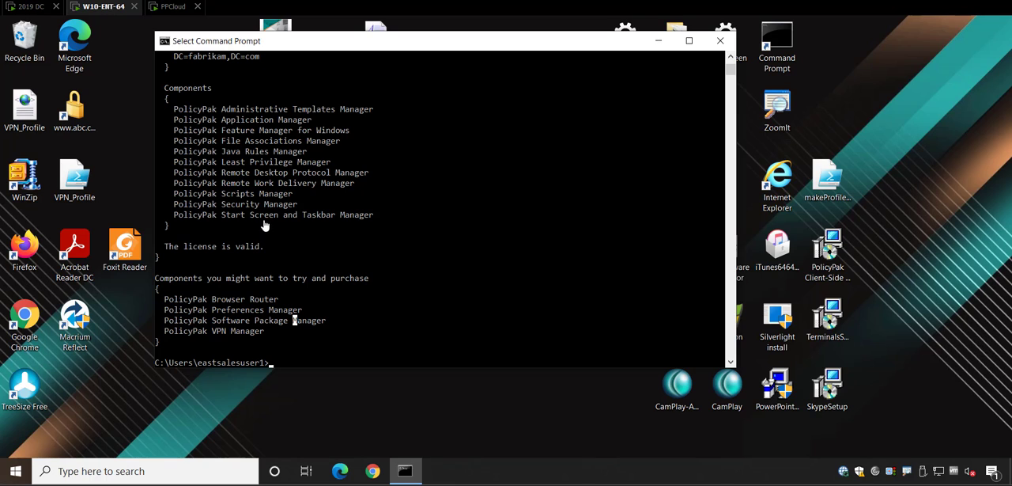
{"action": "left_click_drag", "start_coordinate": [210, 152], "coordinate": [306, 155]}
{"action": "left_click", "coordinate": [306, 160]}
On the 2019 DC machine, create a GPO named "Unlicense PPJRM only" linked to the Sales OU.
{"action": "left_click", "coordinate": [29, 7]}
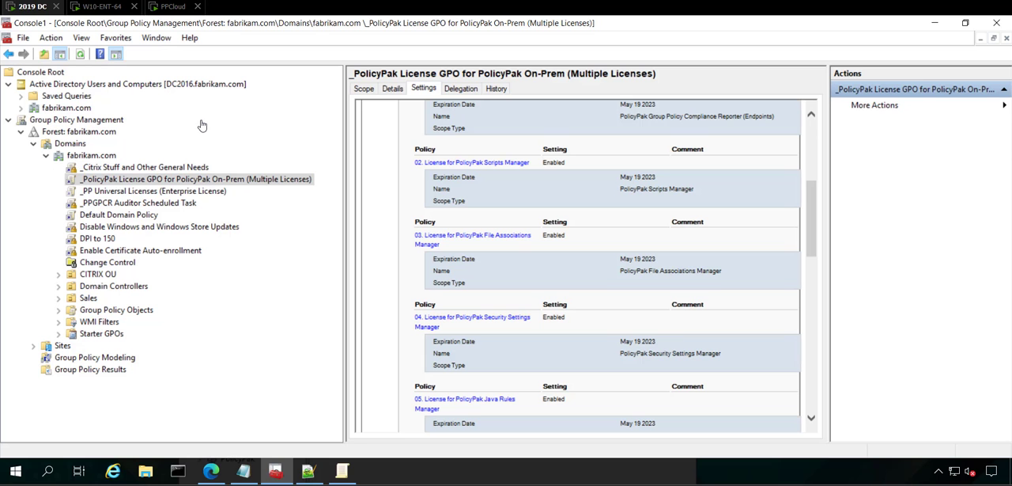
{"action": "left_click", "coordinate": [58, 299]}
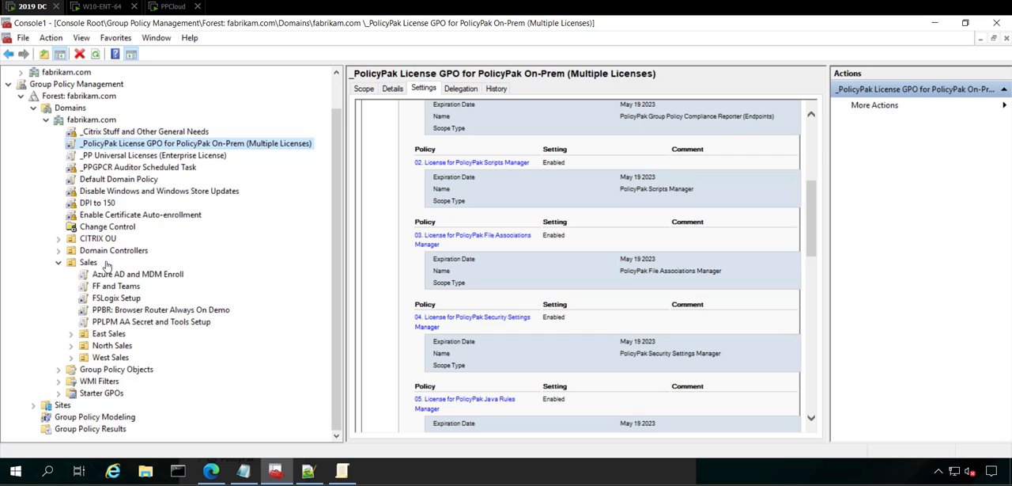
{"action": "right_click", "coordinate": [88, 267]}
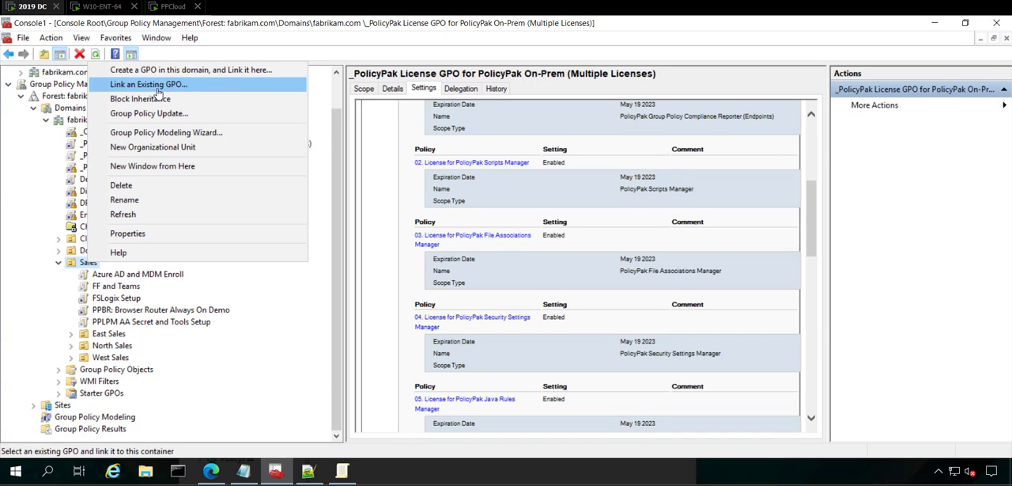
{"action": "left_click", "coordinate": [162, 71]}
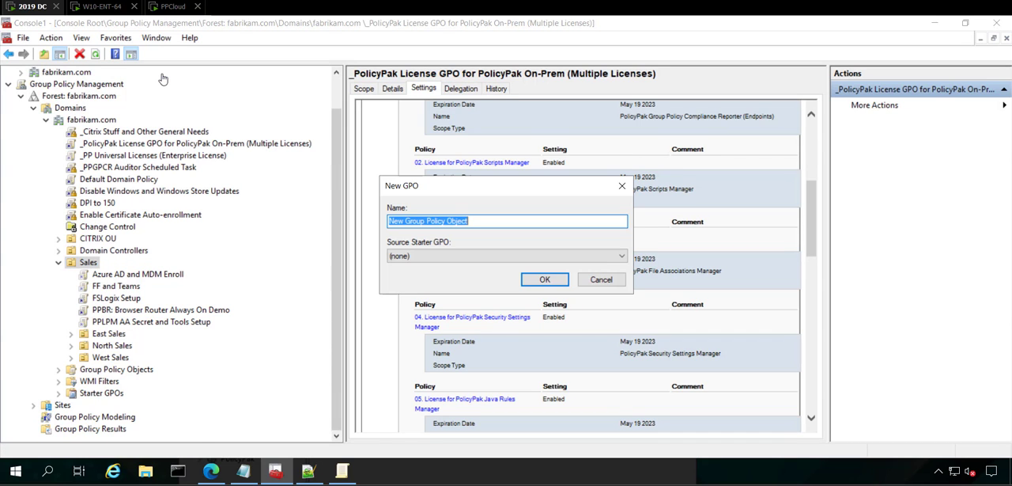
{"action": "type", "text": "Unlicense PPJRM only"}
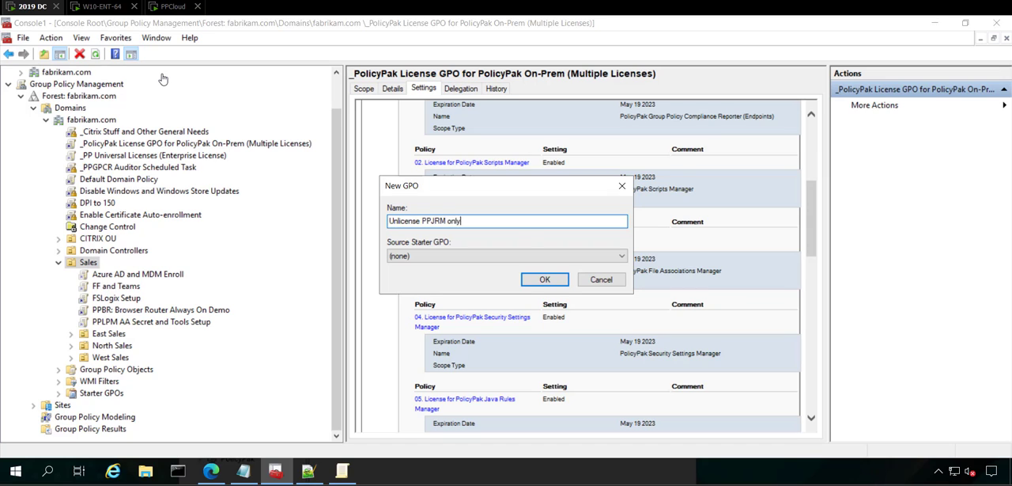
{"action": "key", "text": "Return"}
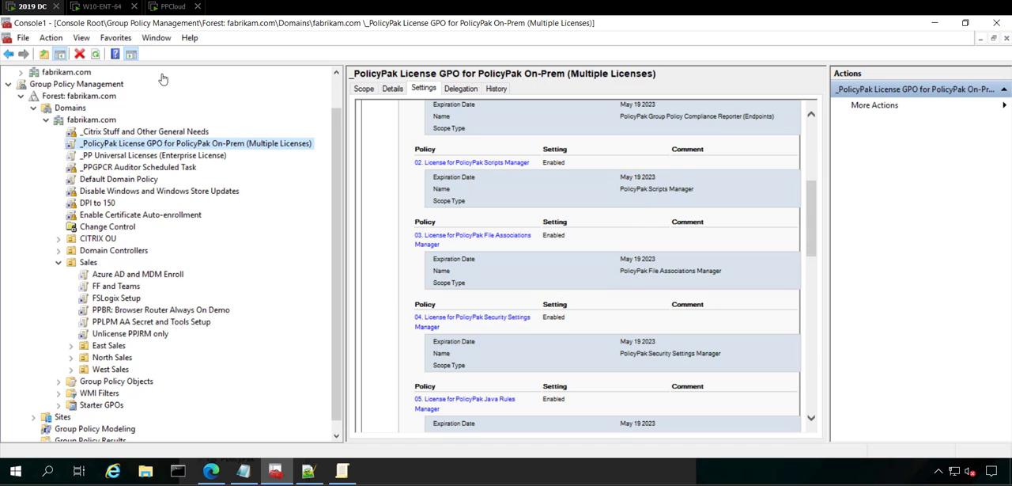
Open the Unlicense PPJRM only GPO in a maximized editor and expand Administrative Templates under the Computer Configuration policies.
{"action": "right_click", "coordinate": [120, 334]}
{"action": "left_click", "coordinate": [162, 193]}
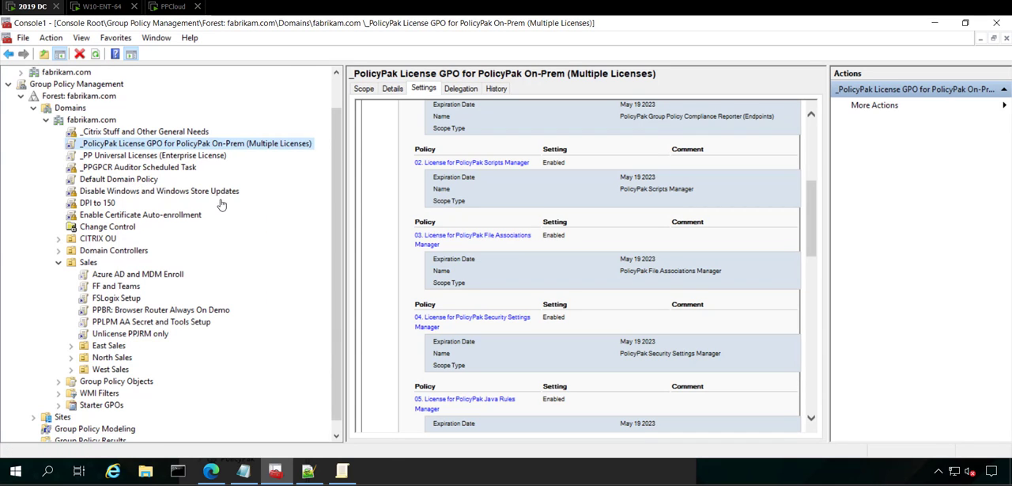
{"action": "double_click", "coordinate": [119, 174]}
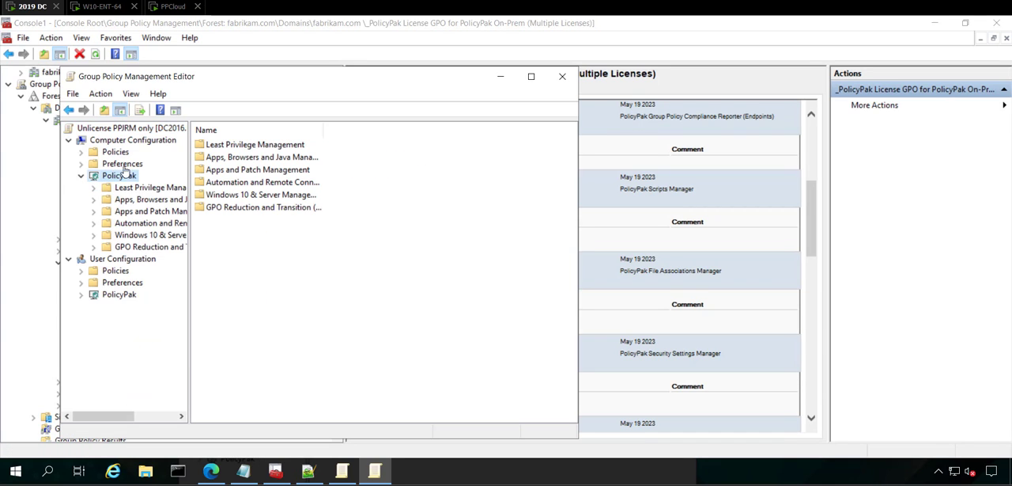
{"action": "double_click", "coordinate": [208, 75]}
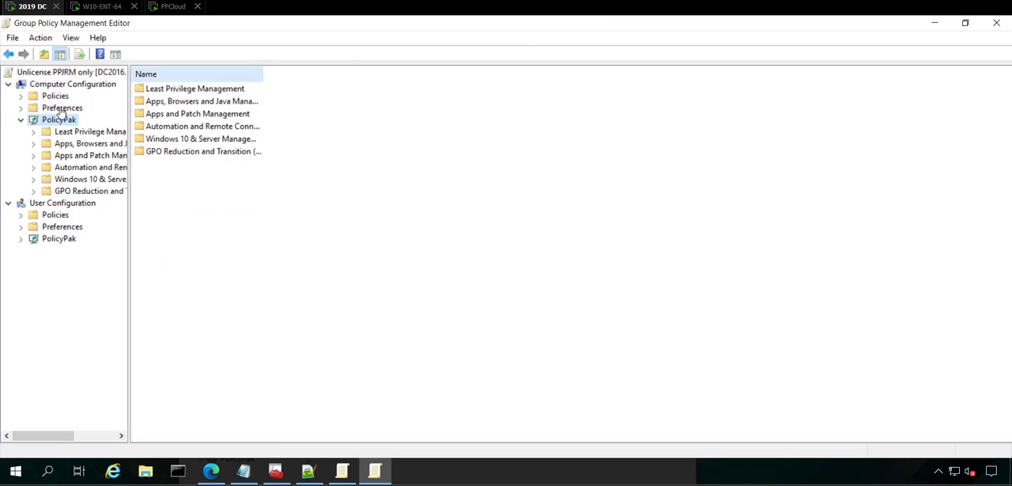
{"action": "left_click", "coordinate": [21, 96]}
{"action": "left_click", "coordinate": [33, 131]}
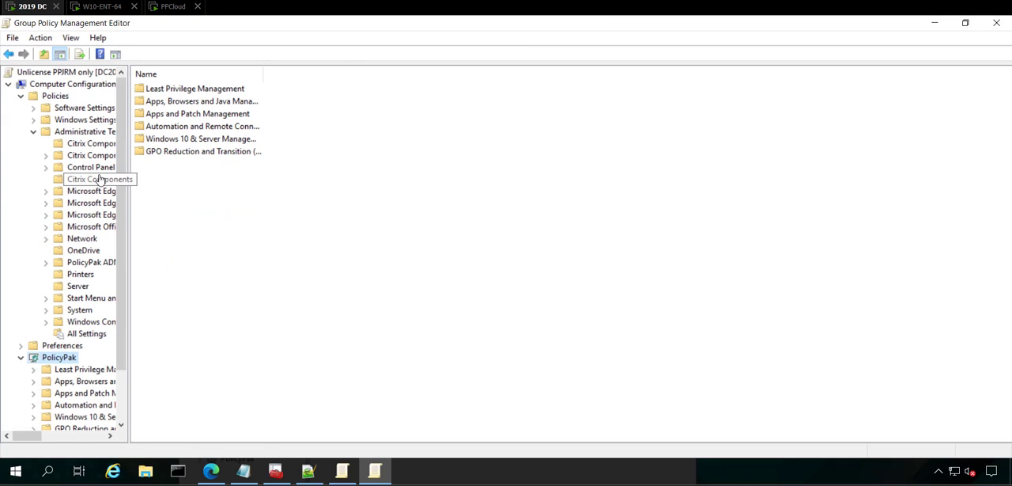
Widen the policy tree and open the Java Rules Manager settings within the PolicyPak ADMX client-side extensions.
{"action": "left_click_drag", "start_coordinate": [129, 203], "coordinate": [234, 237]}
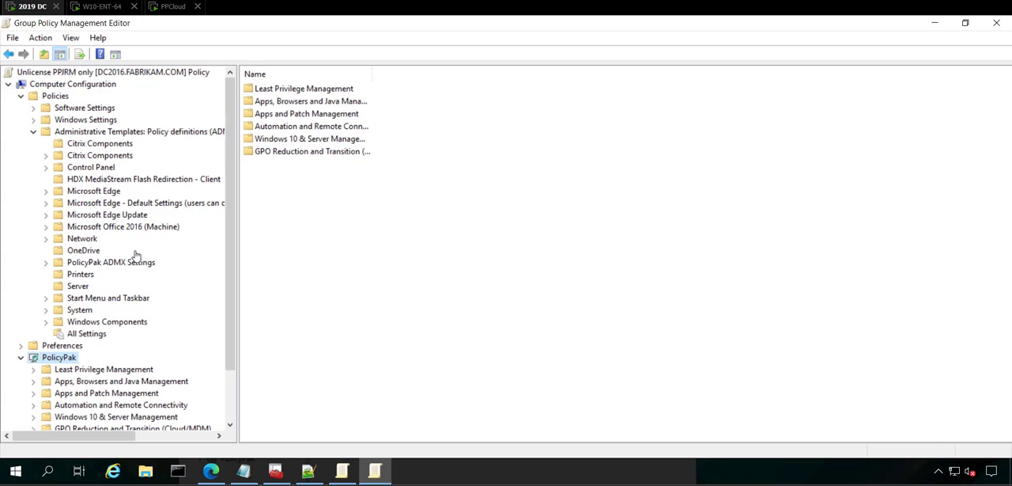
{"action": "double_click", "coordinate": [115, 265]}
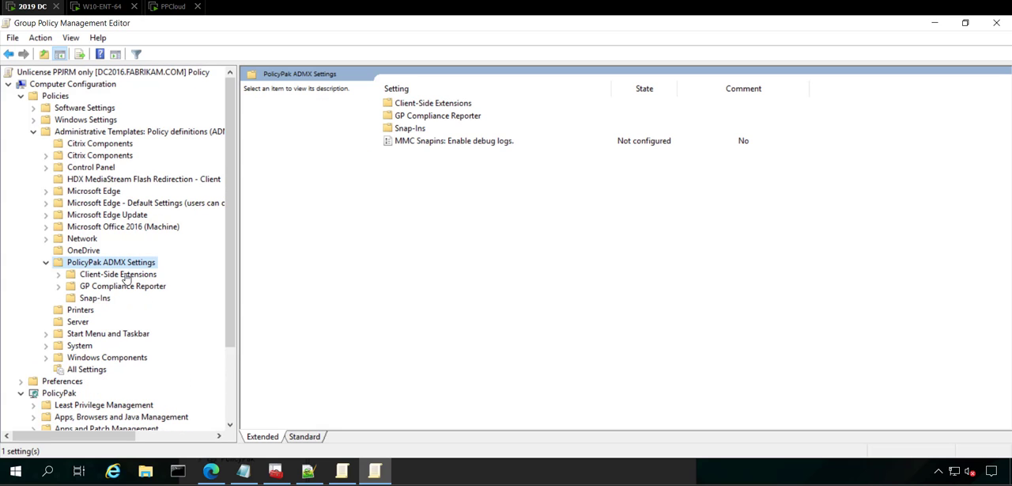
{"action": "double_click", "coordinate": [125, 274]}
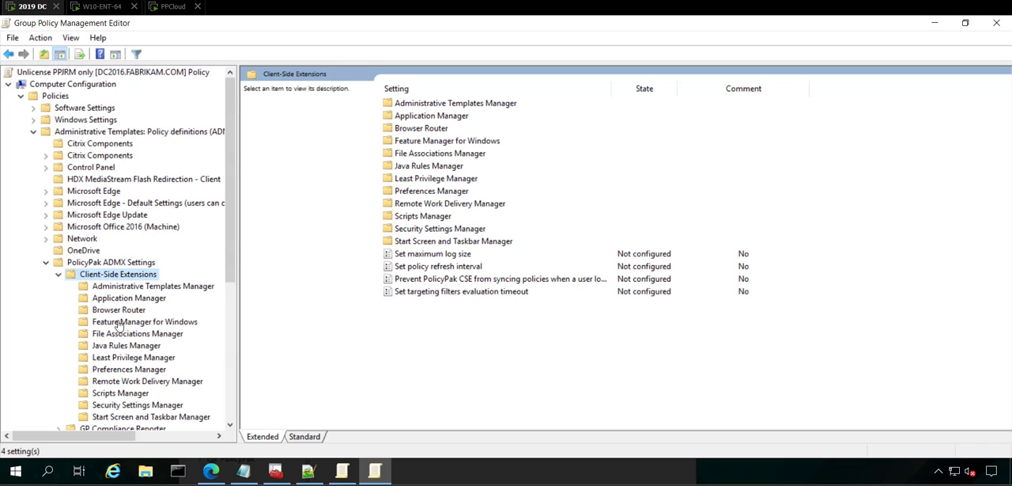
{"action": "left_click", "coordinate": [128, 346]}
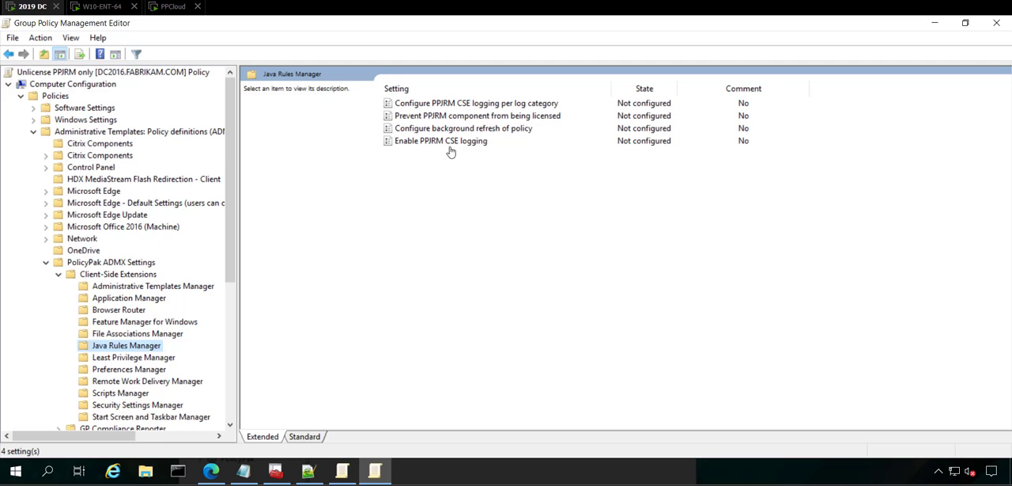
Enable the "Prevent PPJRM component from being licensed" policy setting and save it.
{"action": "left_click", "coordinate": [452, 120]}
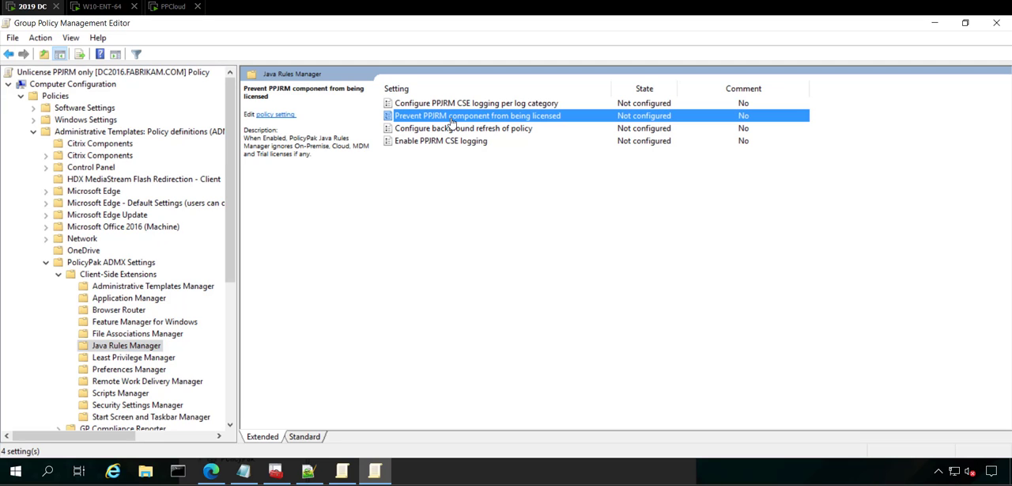
{"action": "double_click", "coordinate": [452, 120]}
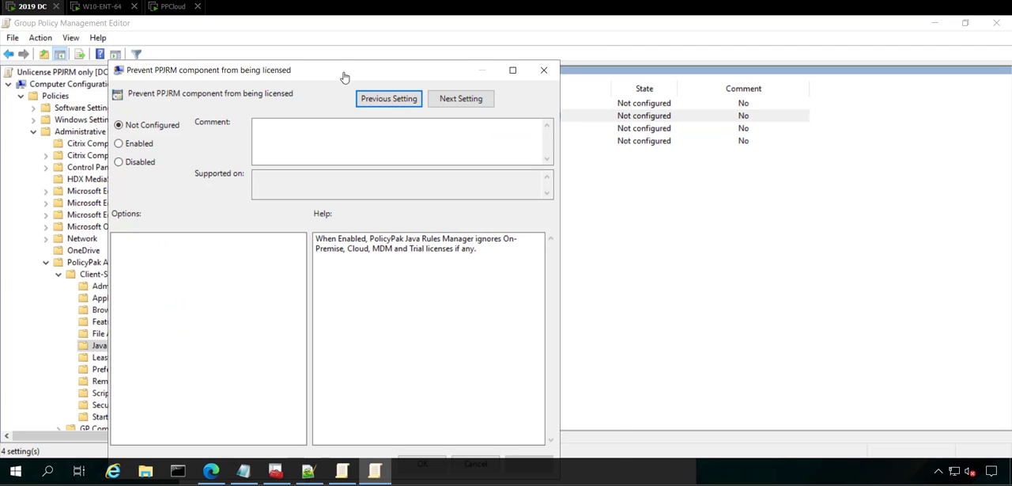
{"action": "left_click_drag", "start_coordinate": [344, 77], "coordinate": [597, 64]}
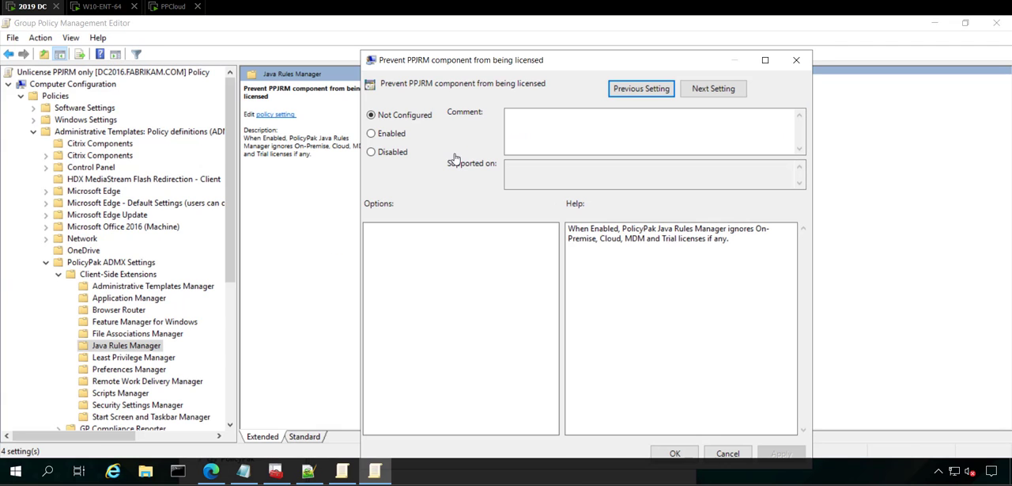
{"action": "left_click", "coordinate": [383, 135]}
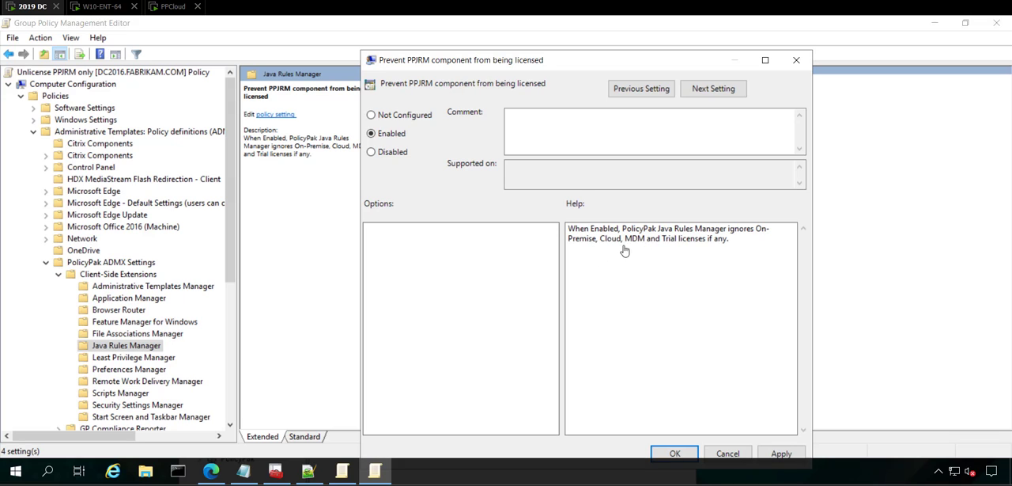
{"action": "left_click", "coordinate": [678, 453]}
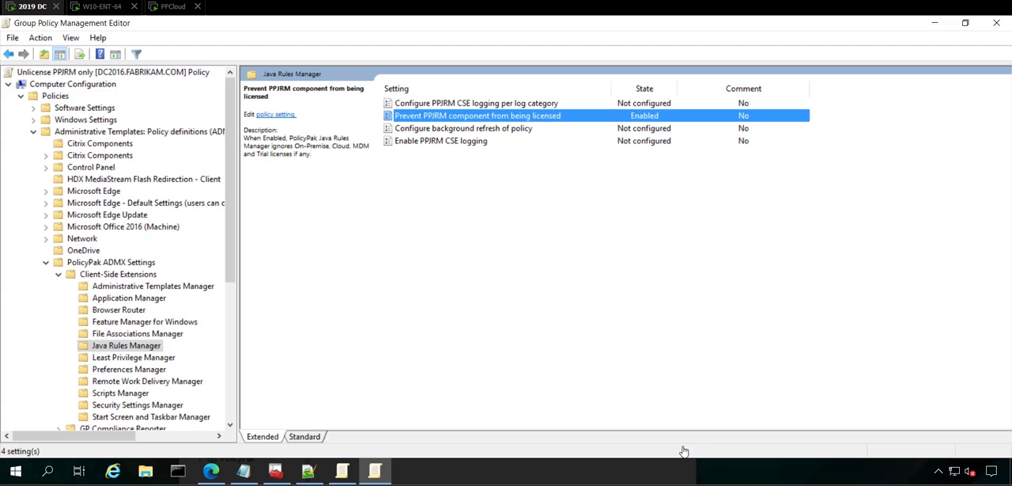
Switch to the W10-ENT-64 machine and run gpupdate in Command Prompt.
{"action": "left_click", "coordinate": [107, 10]}
{"action": "scroll", "coordinate": [308, 166], "scroll_direction": "down", "scroll_amount": 1}
{"action": "type", "text": "gpupdate"}
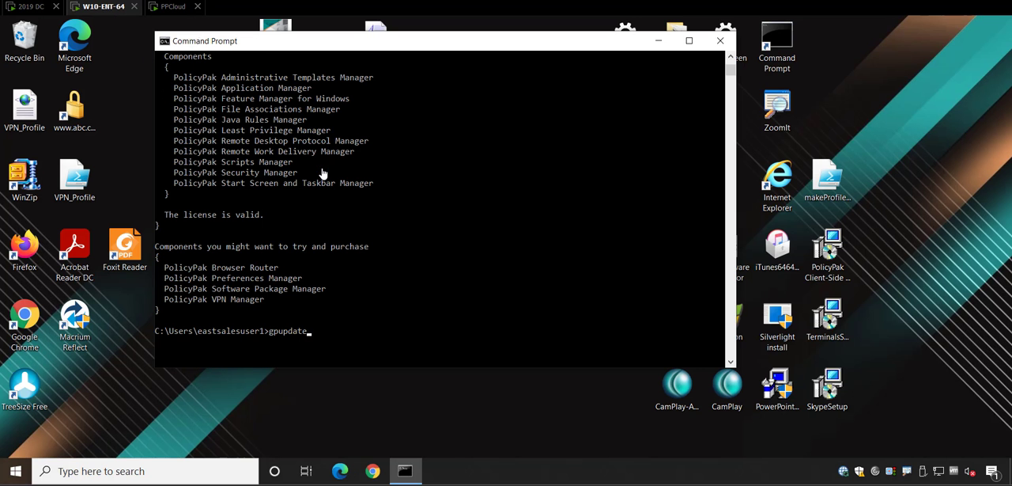
{"action": "key", "text": "Return"}
Rerun ppupdate and check the license listing for PolicyPak Java Rules Manager.
{"action": "scroll", "coordinate": [429, 219], "scroll_direction": "down", "scroll_amount": 4}
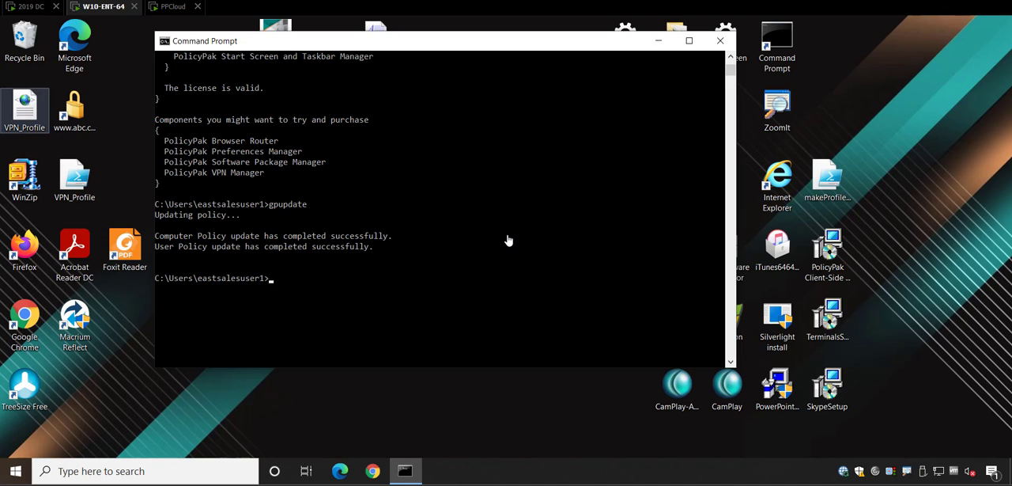
{"action": "key", "text": "Up"}
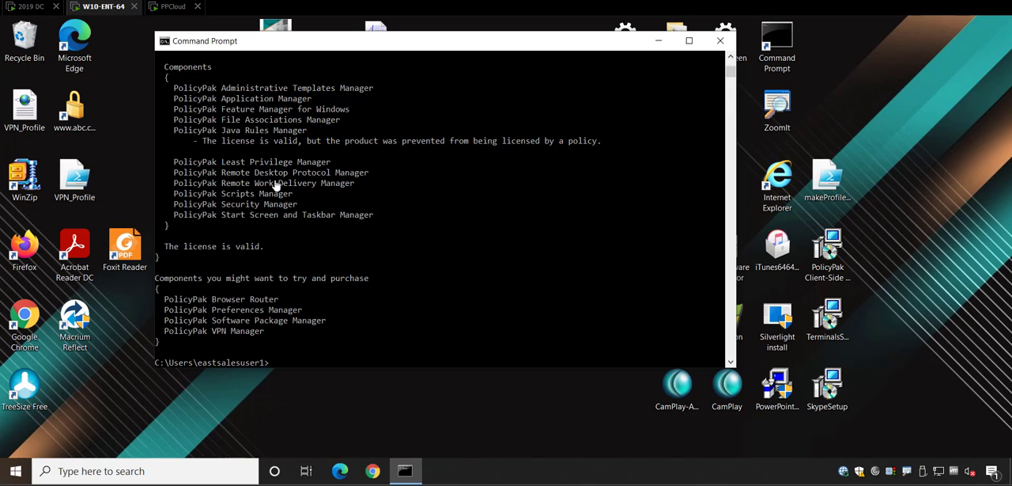
{"action": "scroll", "coordinate": [235, 164], "scroll_direction": "up", "scroll_amount": 2}
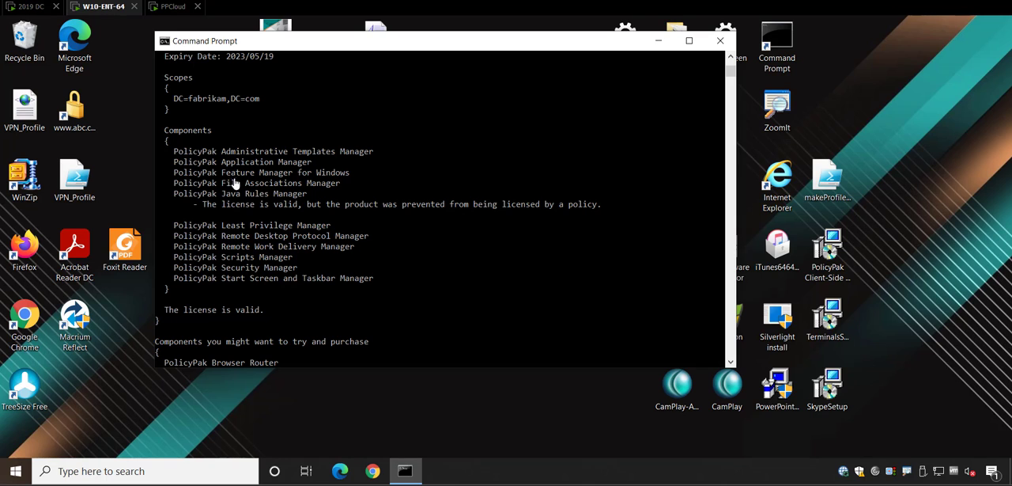
On the 2019 DC machine, open the _PP Universal Licenses (Enterprise License) GPO in a maximized editor.
{"action": "left_click", "coordinate": [24, 9]}
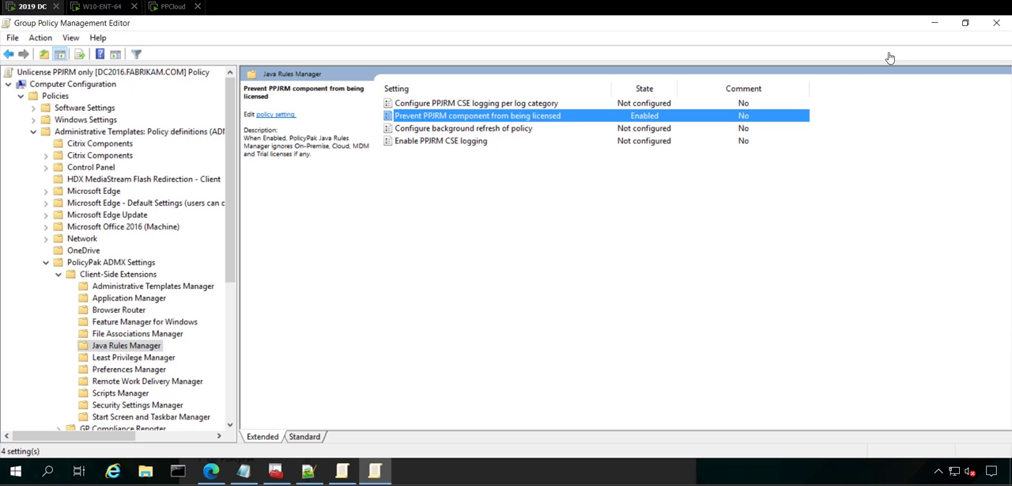
{"action": "left_click", "coordinate": [935, 26]}
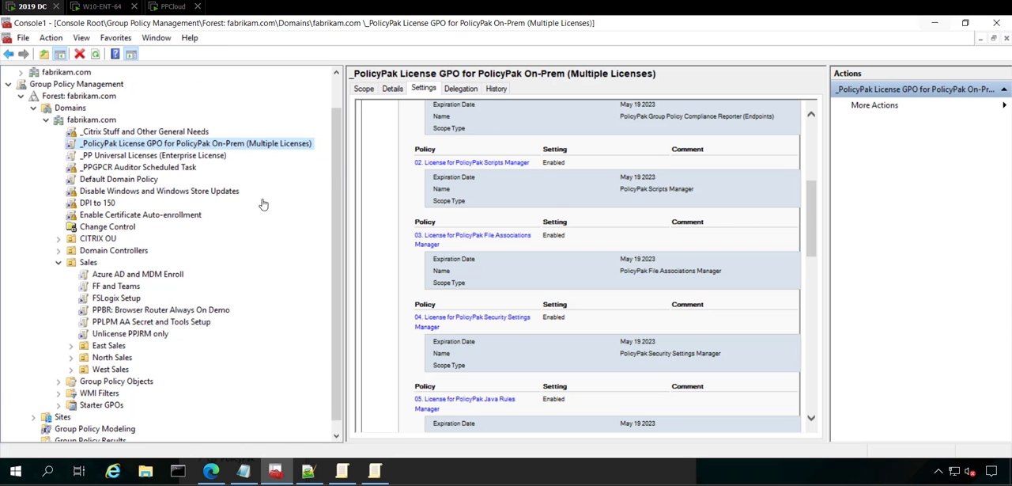
{"action": "left_click", "coordinate": [181, 157]}
{"action": "right_click", "coordinate": [181, 162]}
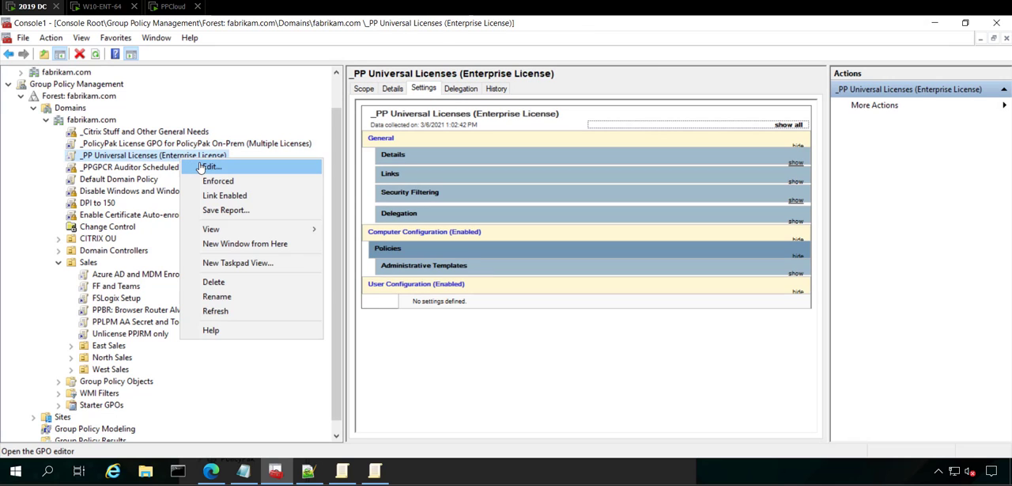
{"action": "left_click", "coordinate": [207, 167]}
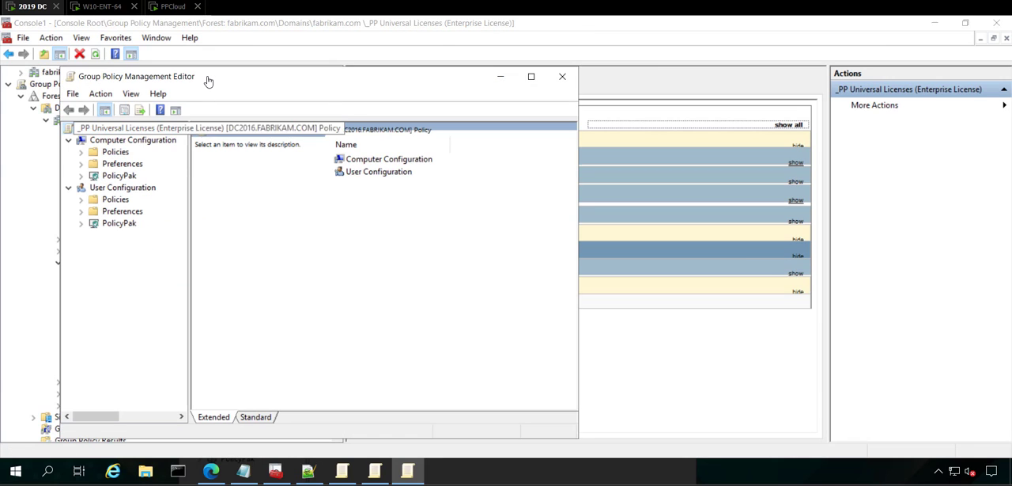
{"action": "double_click", "coordinate": [210, 82]}
Open License Management for the Computer Configuration's PolicyPak node, review the universal license's components and scopes, and close it.
{"action": "left_click", "coordinate": [21, 119]}
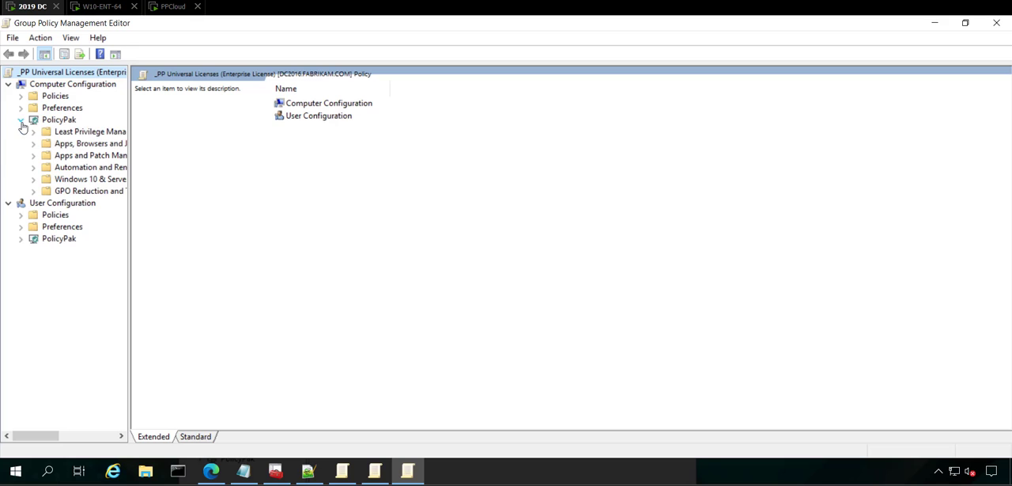
{"action": "left_click", "coordinate": [65, 121]}
{"action": "right_click", "coordinate": [67, 124]}
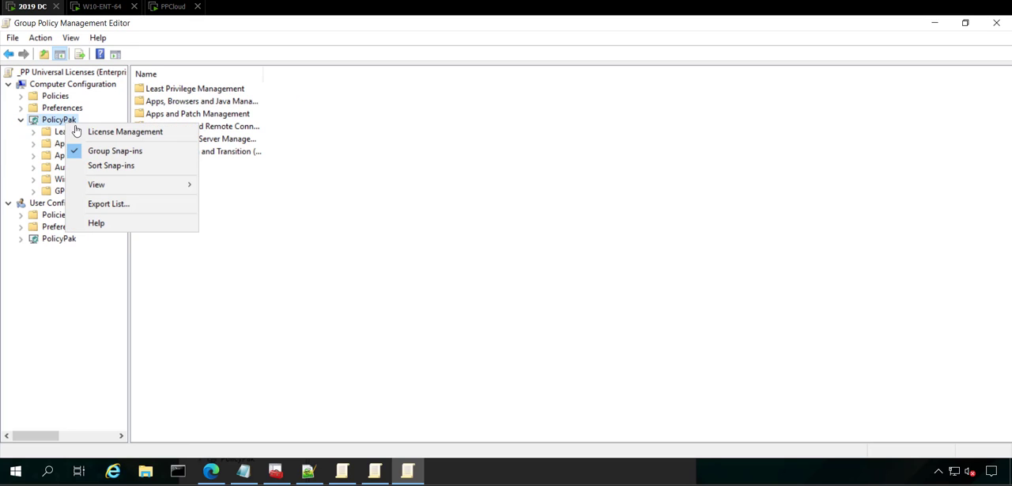
{"action": "left_click", "coordinate": [85, 132]}
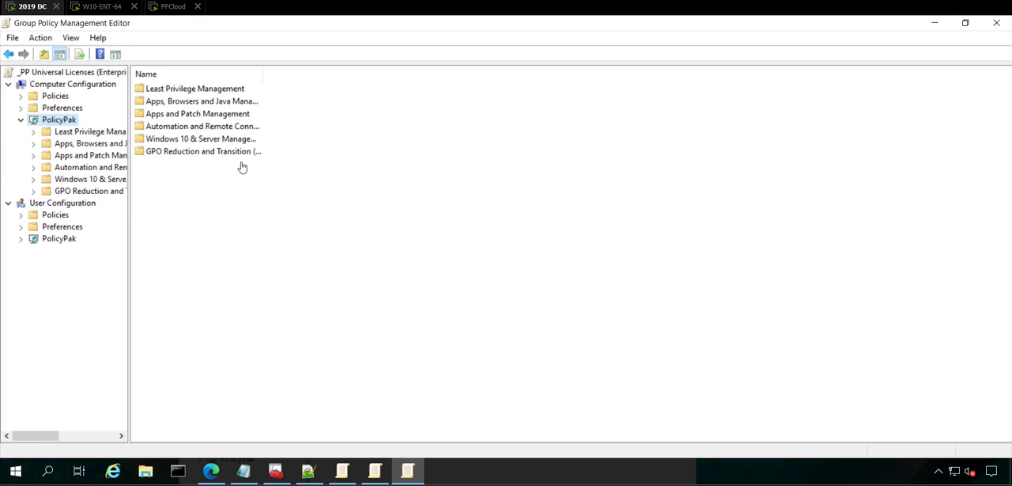
{"action": "scroll", "coordinate": [342, 250], "scroll_direction": "down", "scroll_amount": 5}
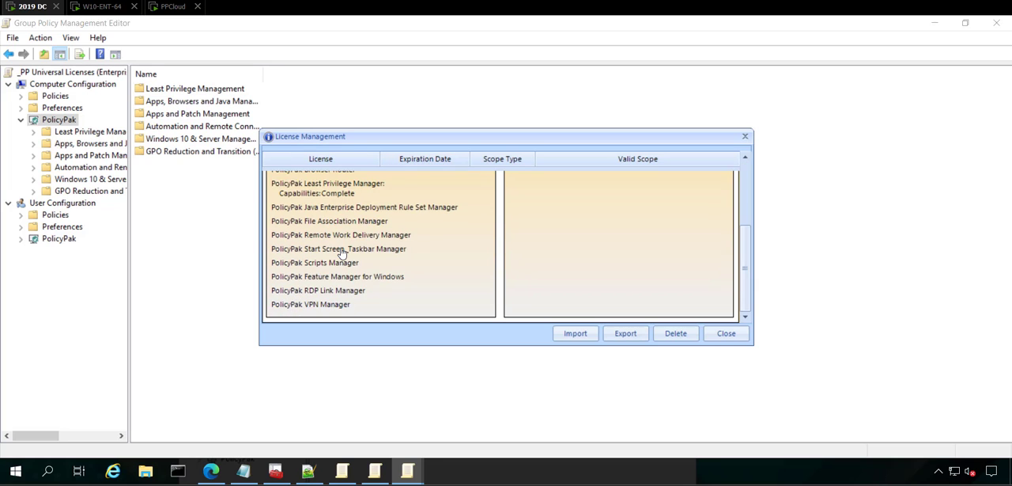
{"action": "scroll", "coordinate": [326, 253], "scroll_direction": "up", "scroll_amount": 5}
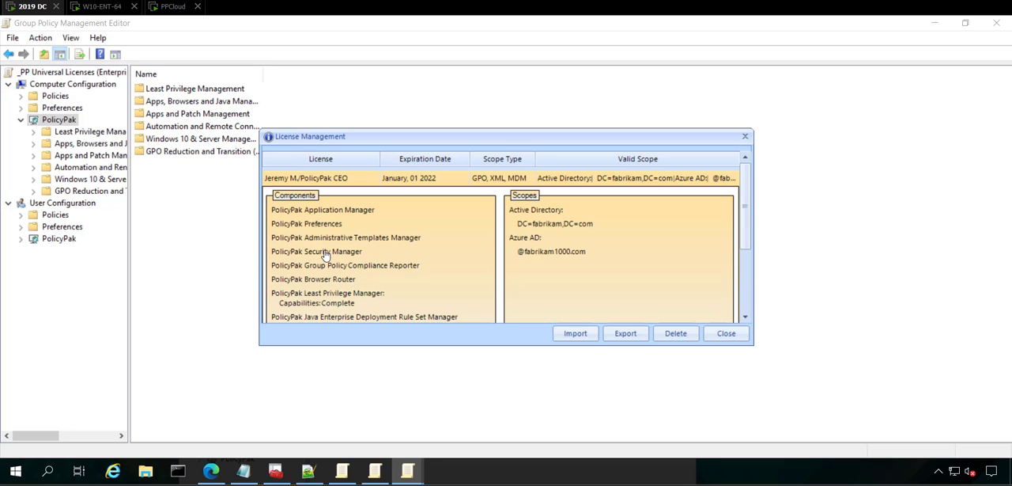
{"action": "scroll", "coordinate": [324, 269], "scroll_direction": "down", "scroll_amount": 1}
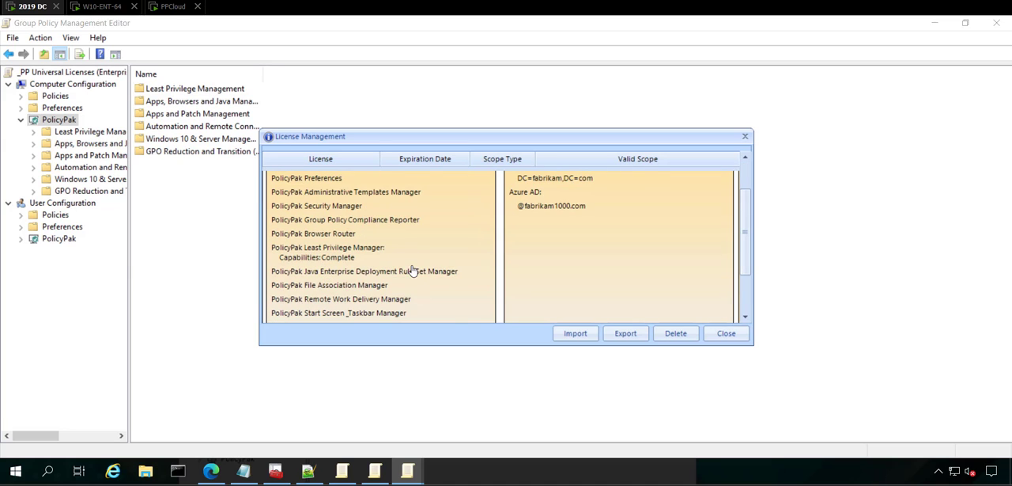
{"action": "scroll", "coordinate": [419, 273], "scroll_direction": "up", "scroll_amount": 1}
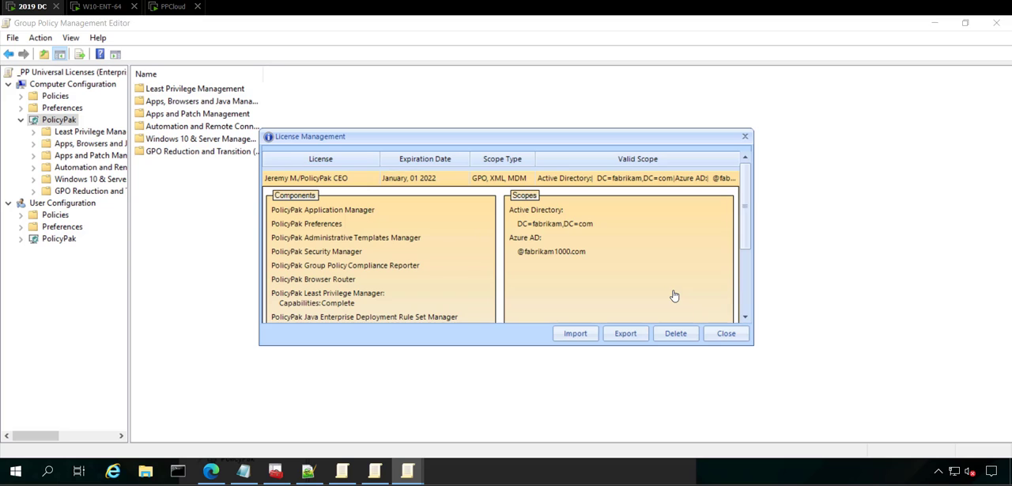
{"action": "left_click", "coordinate": [726, 333]}
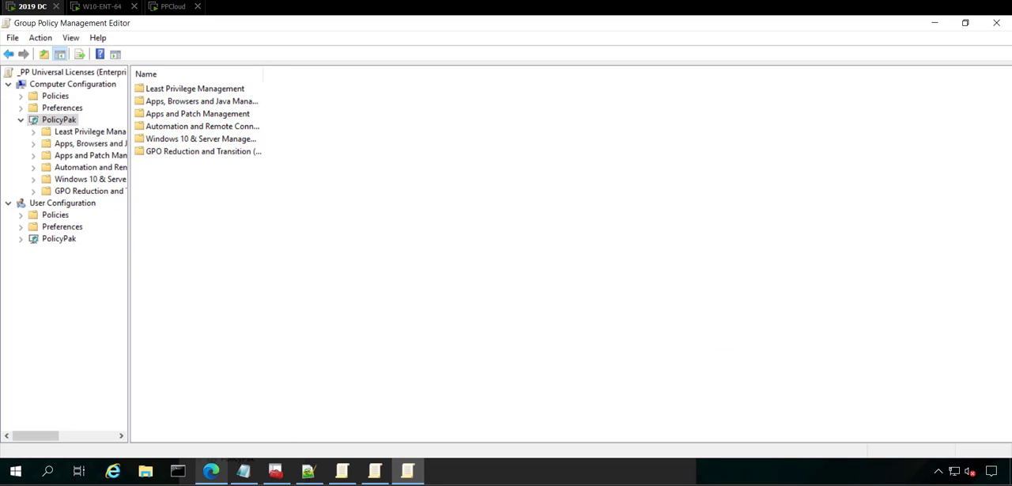
Switch to PolicyPak Cloud in Edge and start a new linked Microsoft & PolicyPak Admin Templates Manager policy for the Work From Home group.
{"action": "left_click", "coordinate": [210, 471]}
{"action": "scroll", "coordinate": [118, 360], "scroll_direction": "down", "scroll_amount": 4}
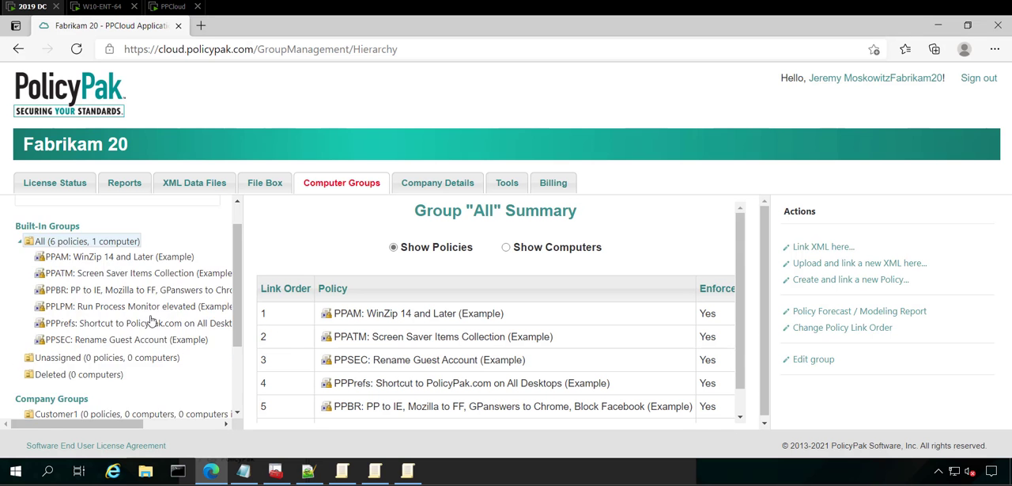
{"action": "left_click", "coordinate": [111, 349]}
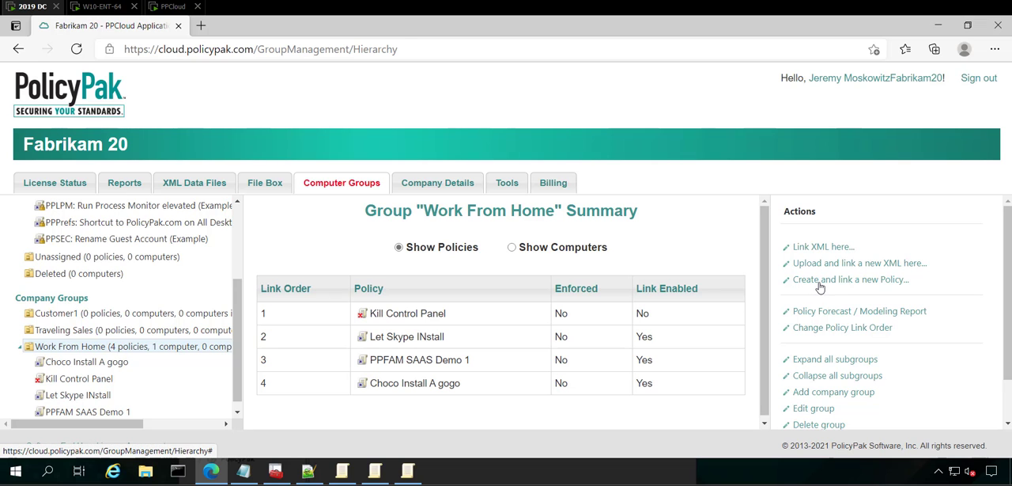
{"action": "left_click", "coordinate": [820, 284]}
{"action": "left_click", "coordinate": [399, 119]}
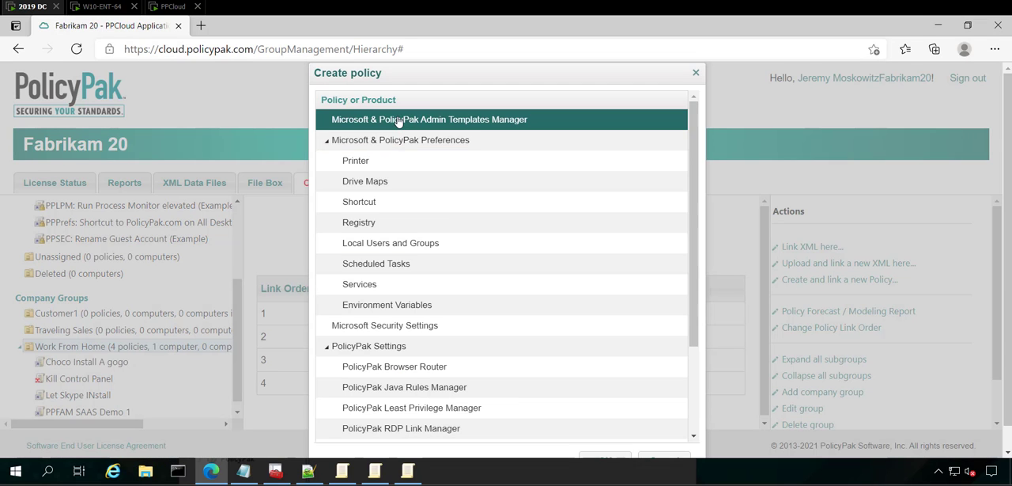
{"action": "scroll", "coordinate": [572, 372], "scroll_direction": "down", "scroll_amount": 3}
{"action": "left_click", "coordinate": [603, 436]}
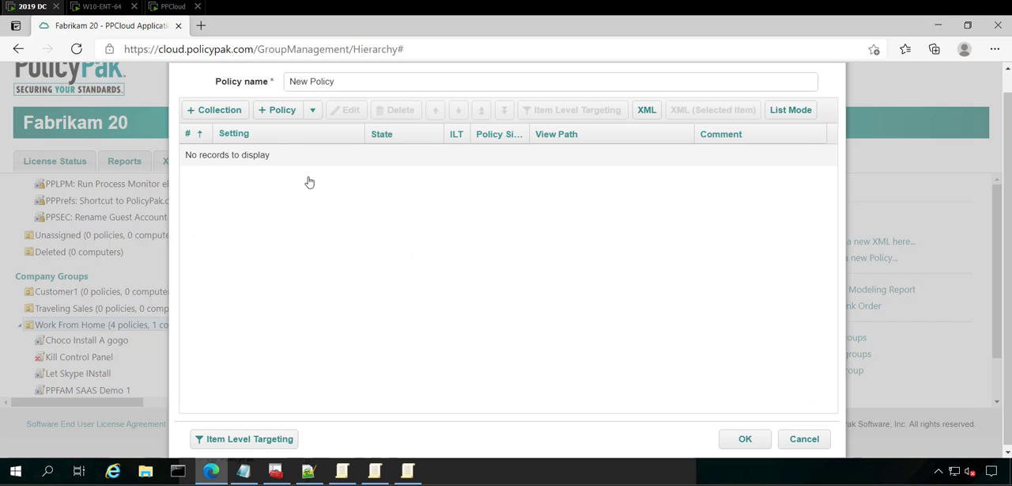
Name the new cloud policy "Unlicense PP Prefecnes".
{"action": "left_click_drag", "start_coordinate": [335, 85], "coordinate": [226, 90]}
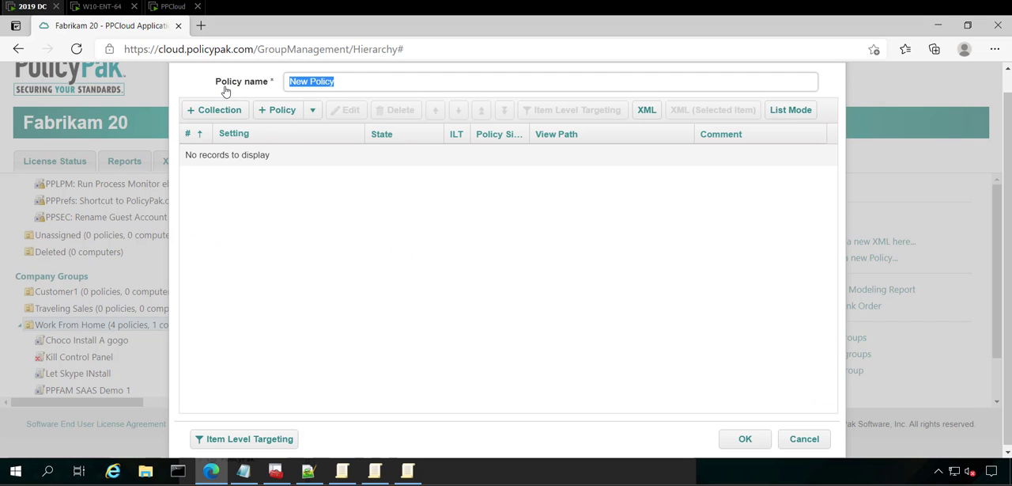
{"action": "type", "text": "Unlicense"}
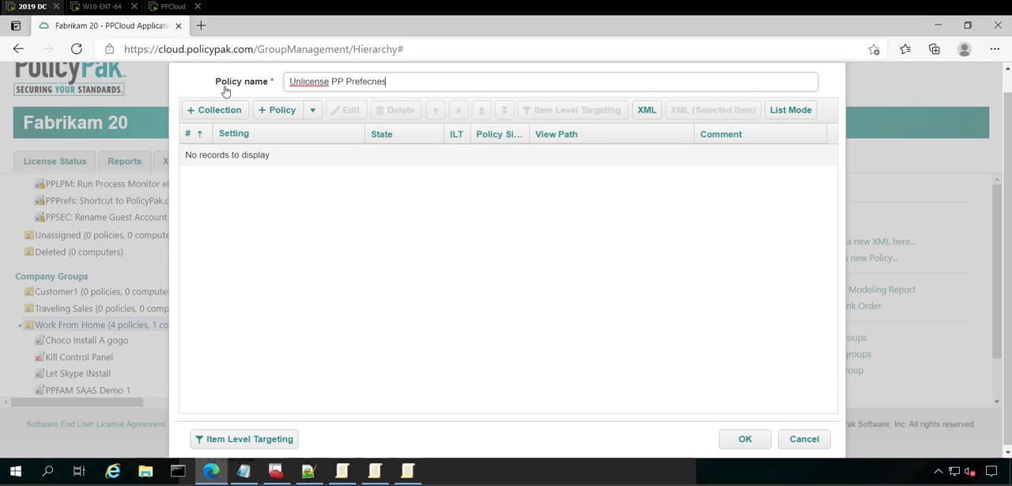
{"action": "type", "text": " PP Prefecnes"}
Add a policy entry and expand PolicyPak ADMX [7-29-2020] down to the PolicyPak Client-Side Extensions folder.
{"action": "left_click", "coordinate": [269, 110]}
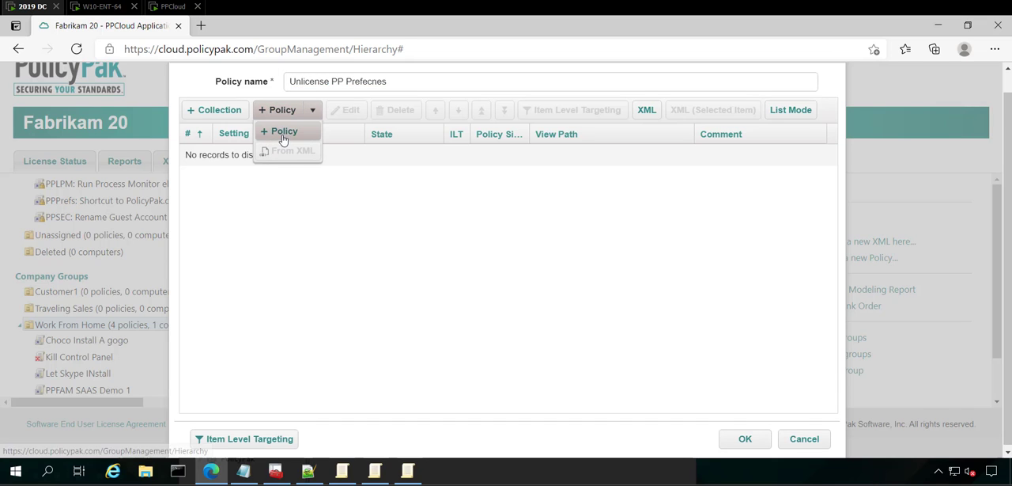
{"action": "left_click", "coordinate": [284, 139]}
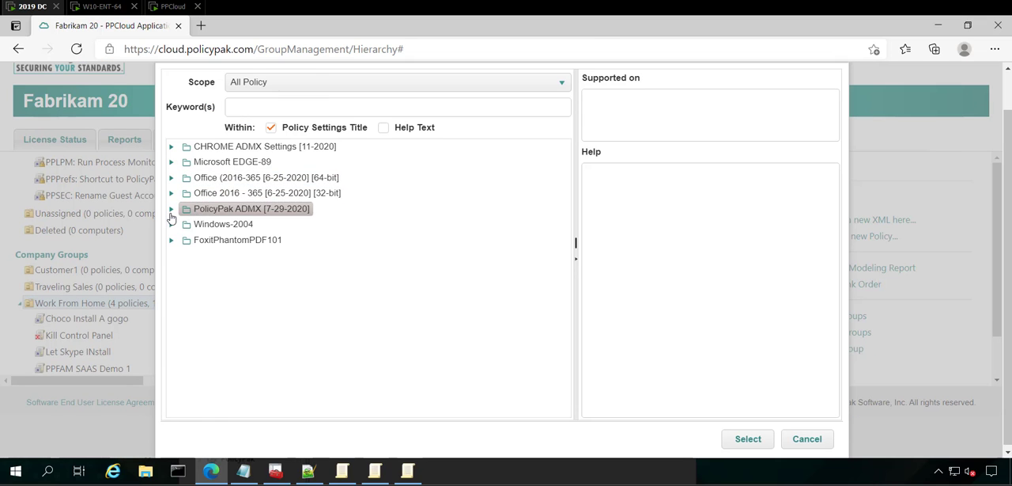
{"action": "left_click", "coordinate": [171, 212]}
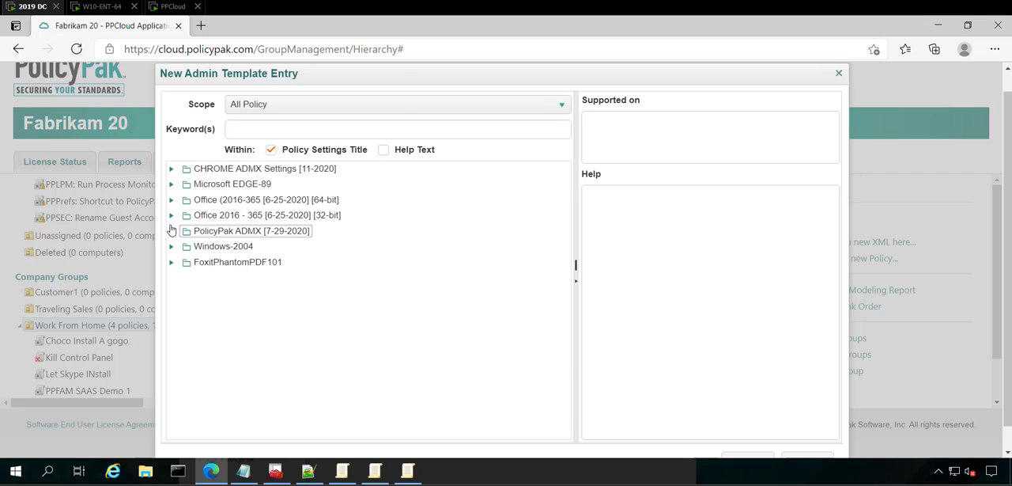
{"action": "left_click", "coordinate": [183, 246]}
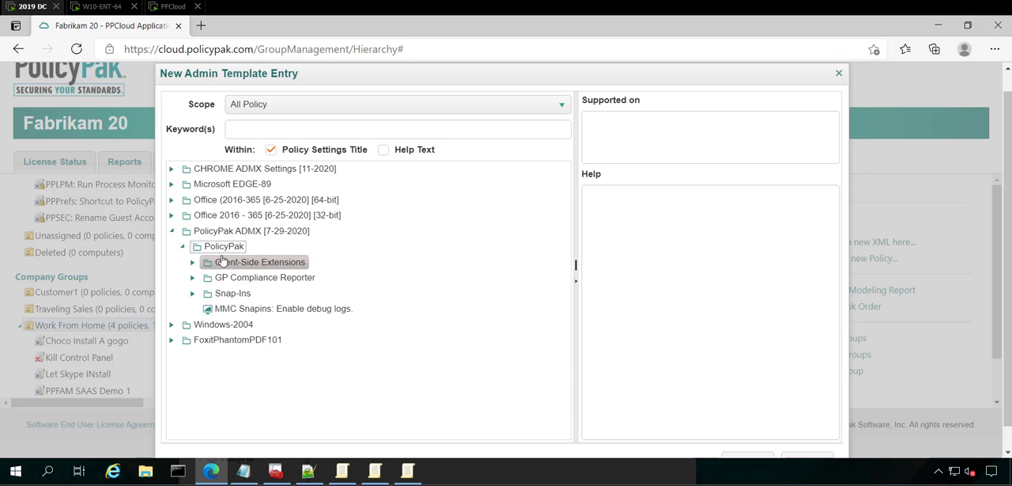
{"action": "left_click", "coordinate": [192, 263]}
{"action": "scroll", "coordinate": [253, 301], "scroll_direction": "down", "scroll_amount": 1}
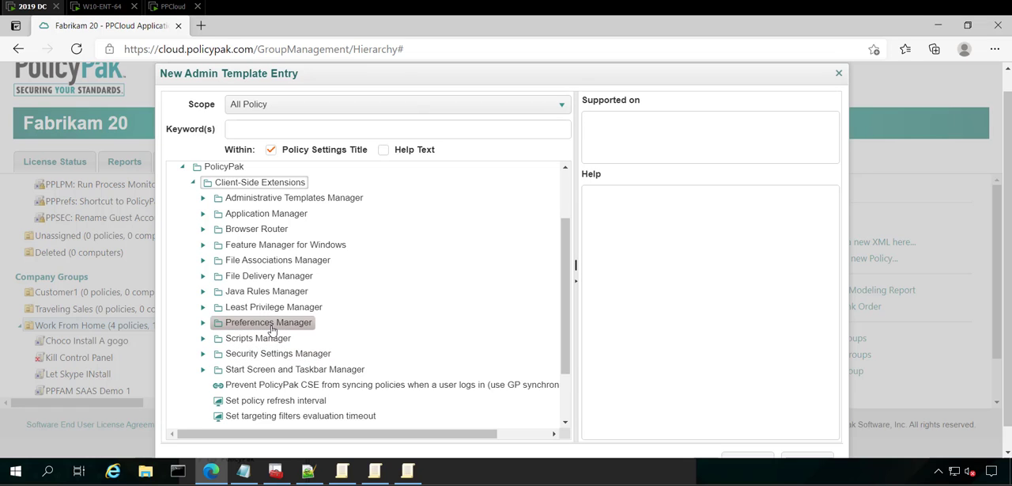
Choose the "Prevent PPPM component from being licensed" setting under Preferences Manager as the new entry.
{"action": "double_click", "coordinate": [273, 322]}
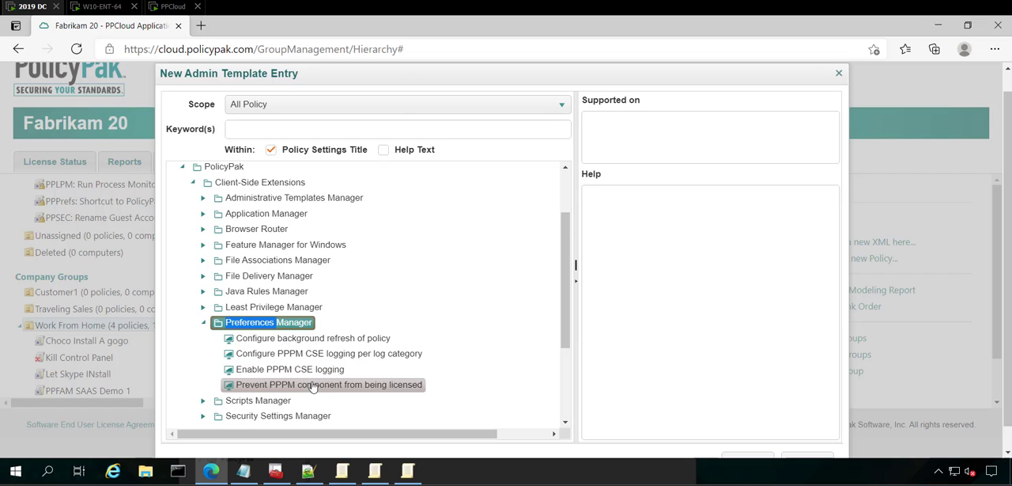
{"action": "left_click", "coordinate": [319, 385]}
{"action": "scroll", "coordinate": [319, 387], "scroll_direction": "down", "scroll_amount": 5}
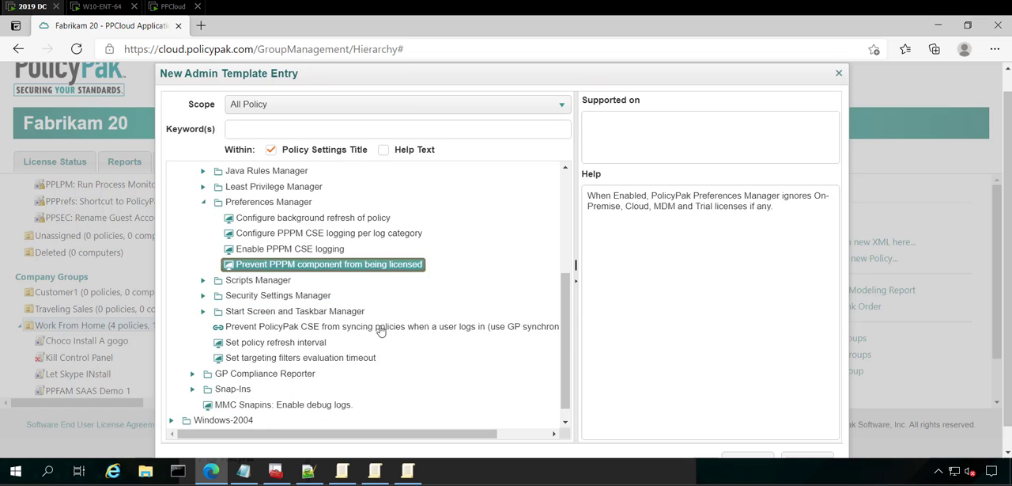
{"action": "double_click", "coordinate": [366, 251]}
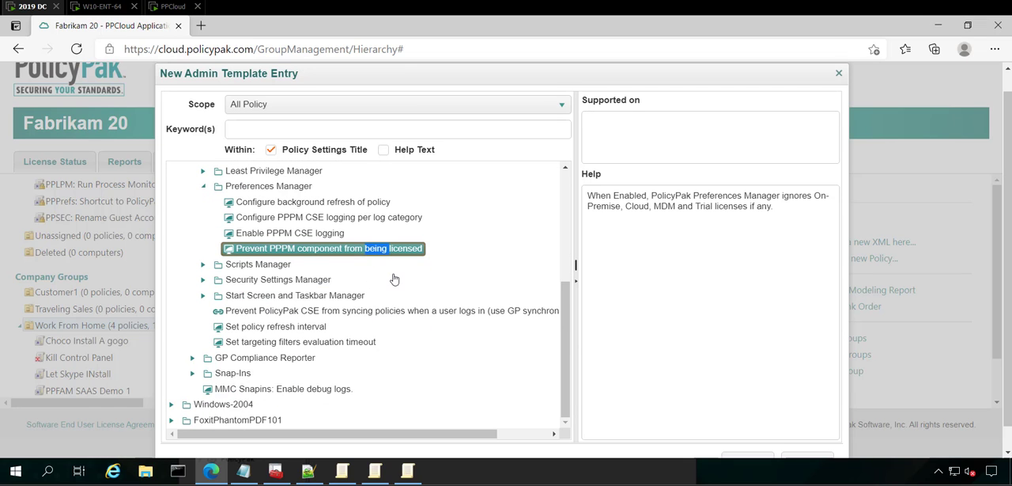
{"action": "scroll", "coordinate": [586, 403], "scroll_direction": "down", "scroll_amount": 1}
{"action": "left_click", "coordinate": [748, 437]}
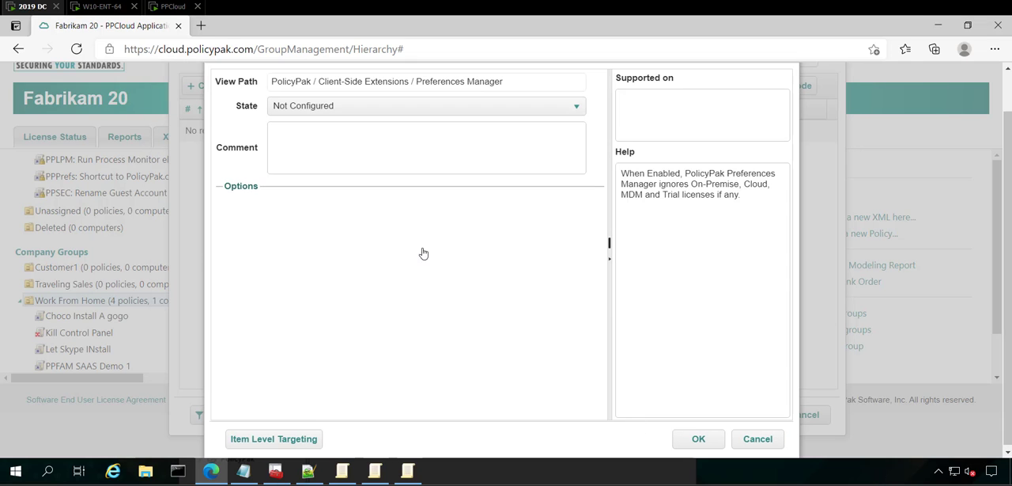
Set the Preferences Manager licensing prevention setting to Enabled and save both the entry and the cloud policy.
{"action": "left_click", "coordinate": [335, 109]}
{"action": "left_click", "coordinate": [317, 147]}
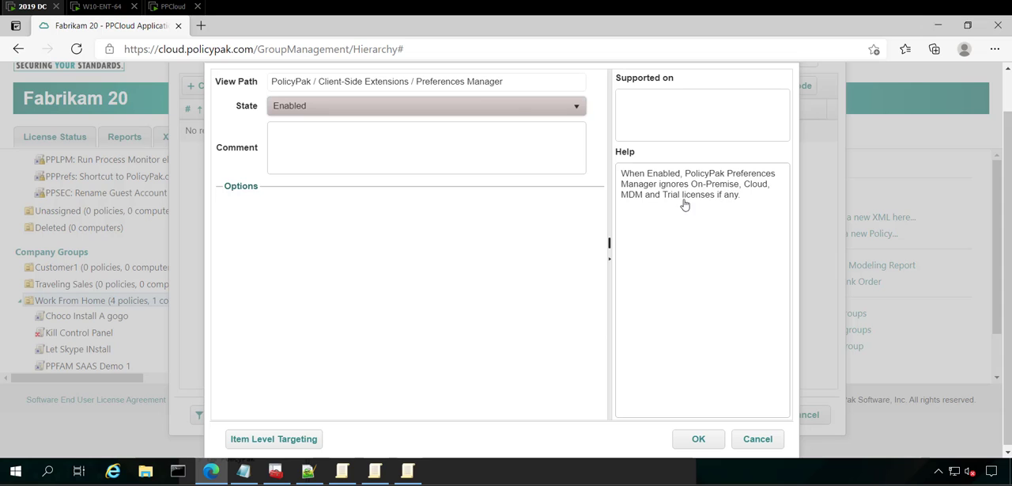
{"action": "left_click", "coordinate": [695, 440]}
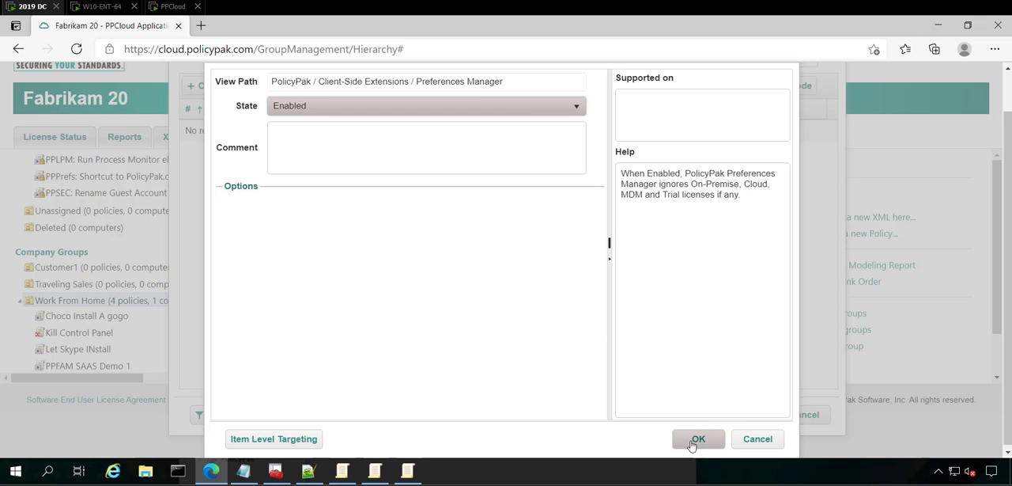
{"action": "left_click", "coordinate": [745, 440]}
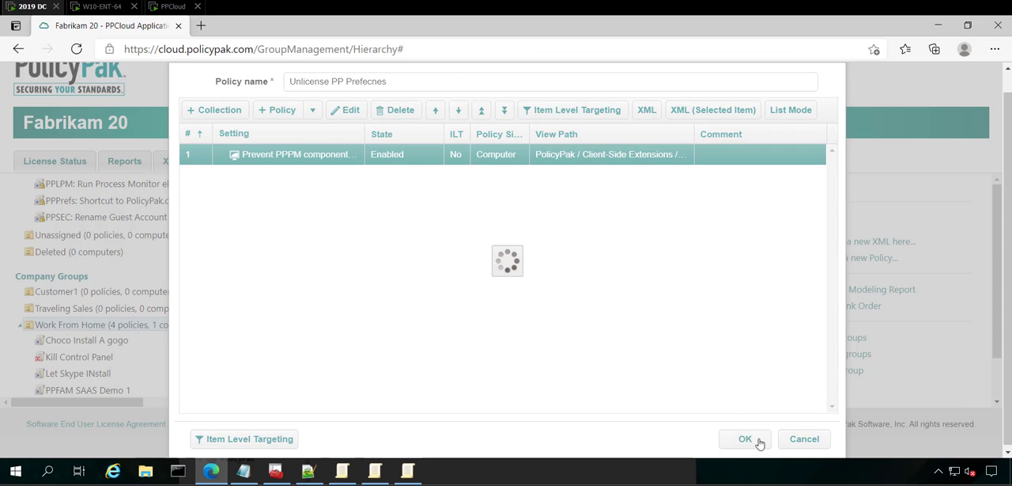